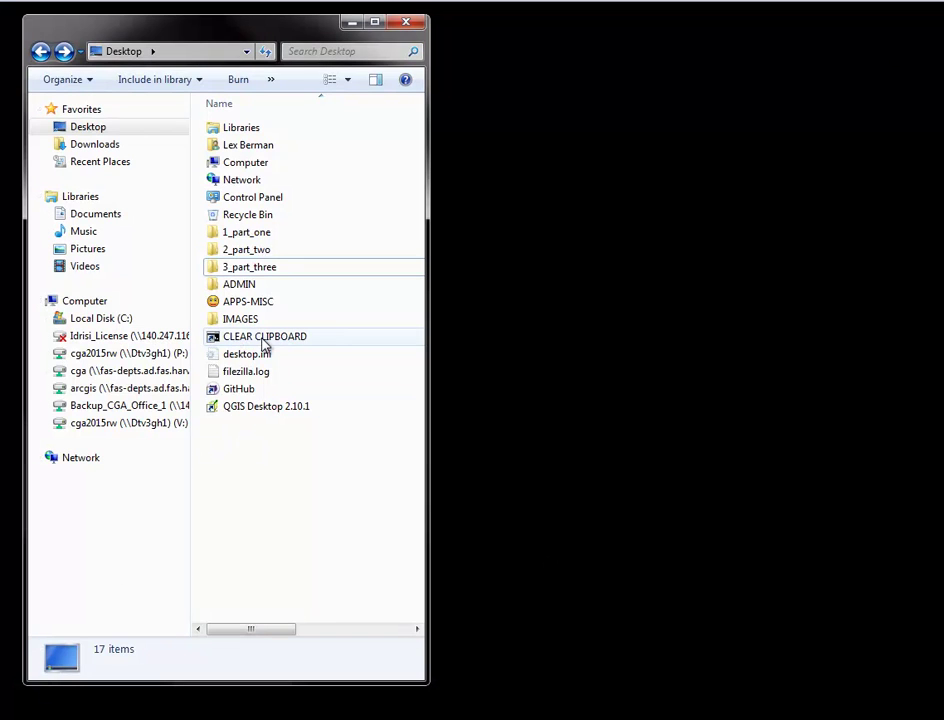
Launch QGIS Desktop 2.10.1 from its desktop shortcut.
{"action": "left_click", "coordinate": [255, 412]}
{"action": "double_click", "coordinate": [255, 412]}
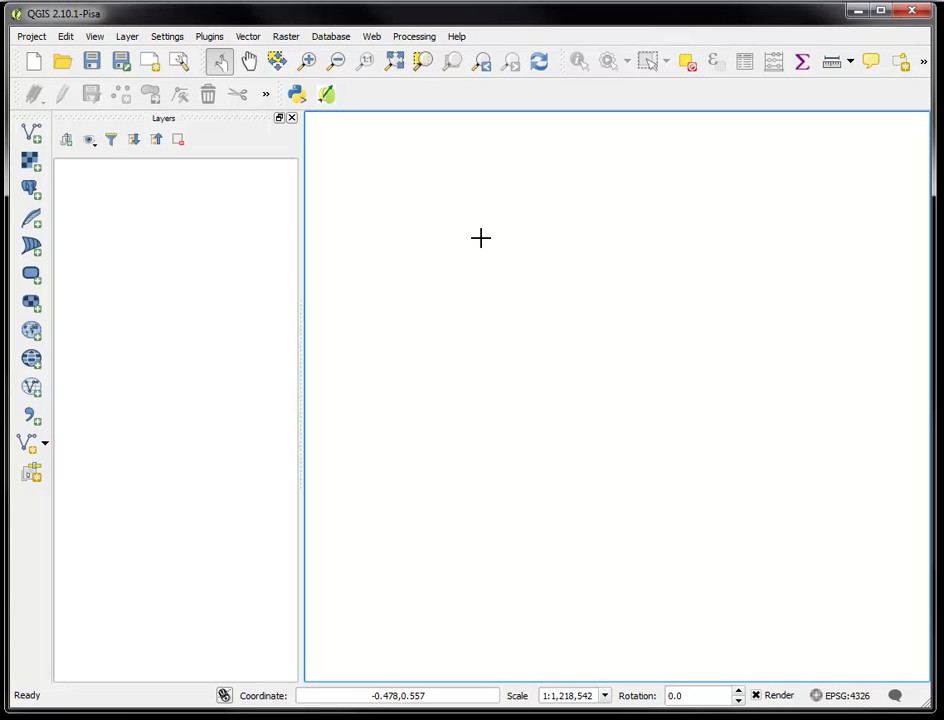
Turn on touch navigation and make the Layers panel slightly narrower.
{"action": "left_click", "coordinate": [222, 62]}
{"action": "mouse_move", "coordinate": [302, 332]}
{"action": "left_mouse_down"}
{"action": "mouse_move", "coordinate": [388, 329]}
{"action": "mouse_move", "coordinate": [300, 334]}
{"action": "left_mouse_up"}
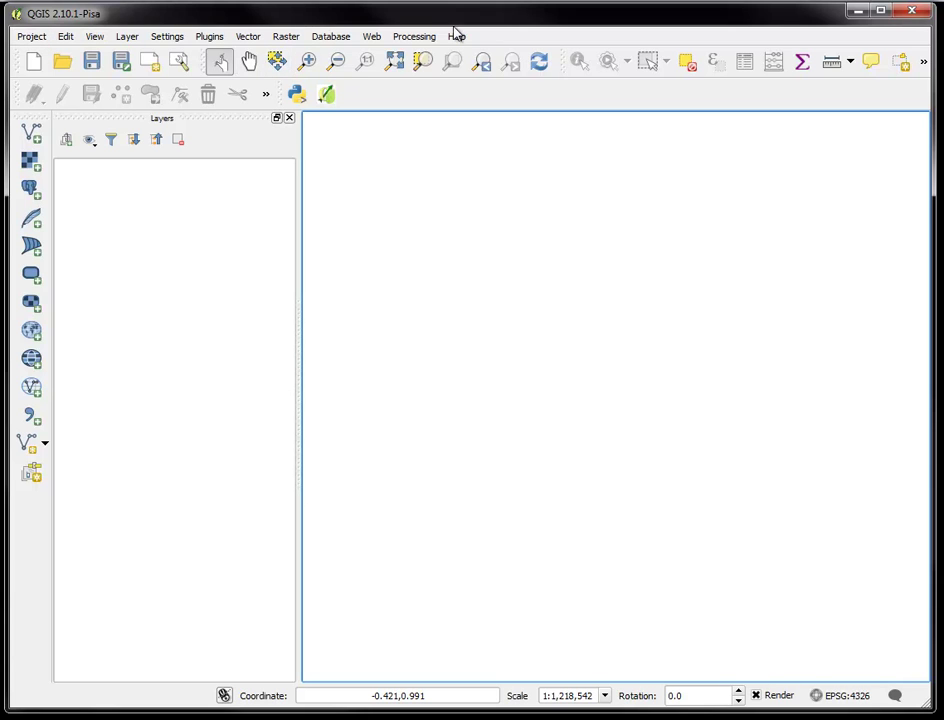
{"action": "left_click", "coordinate": [32, 37]}
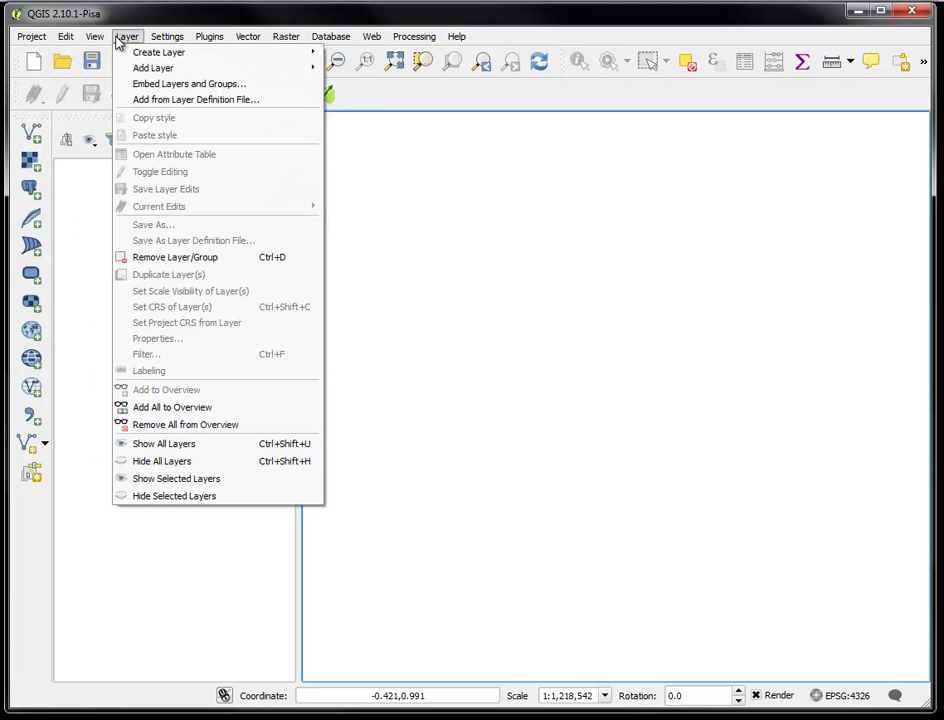
{"action": "mouse_move", "coordinate": [170, 40]}
{"action": "mouse_move", "coordinate": [253, 37]}
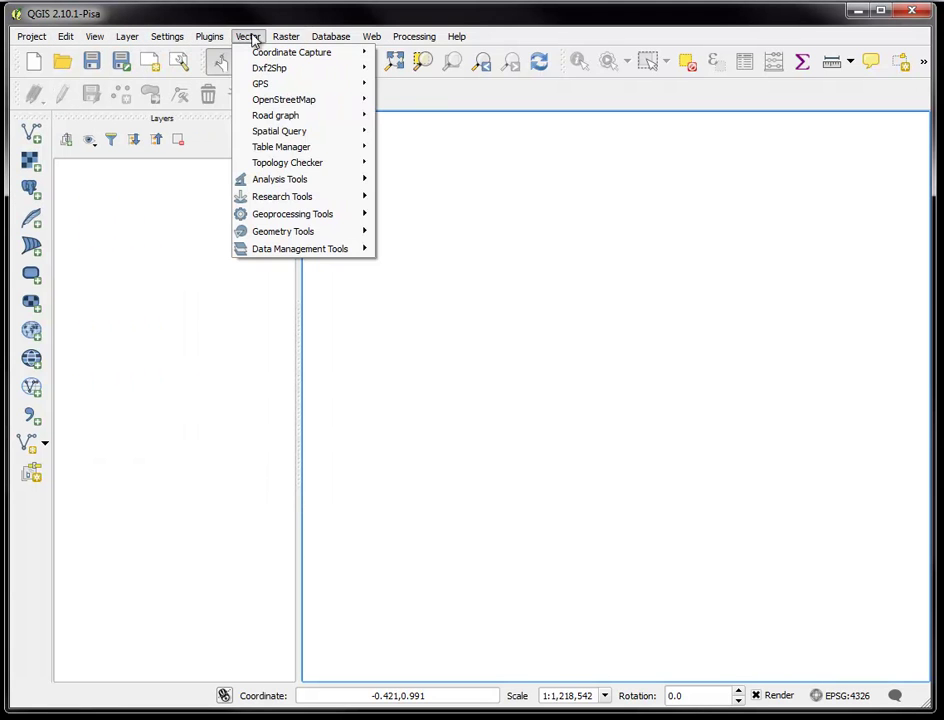
{"action": "mouse_move", "coordinate": [268, 200]}
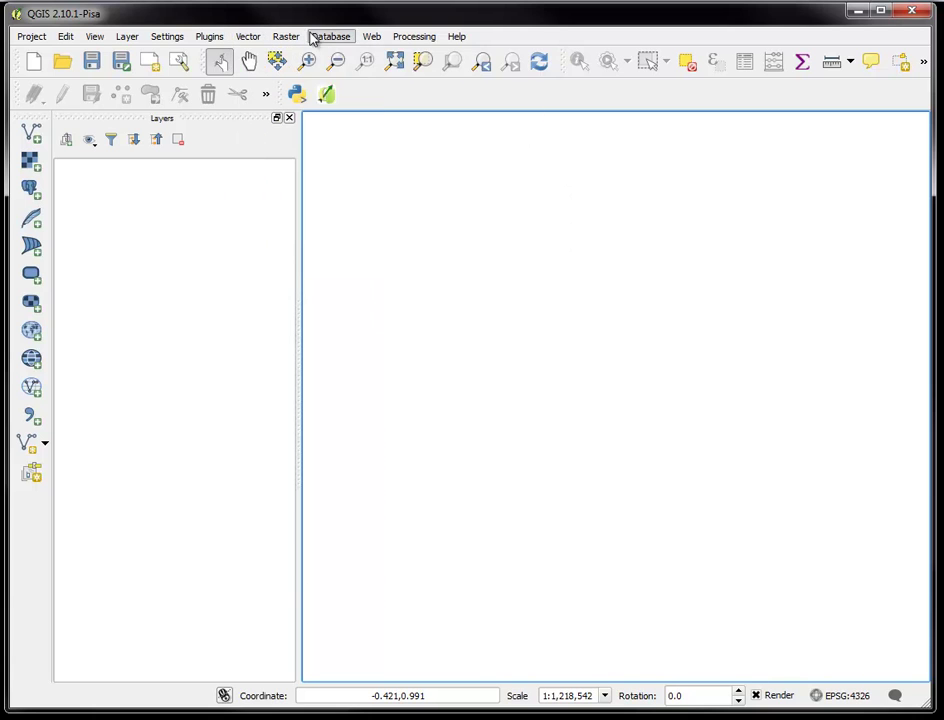
{"action": "mouse_move", "coordinate": [287, 40]}
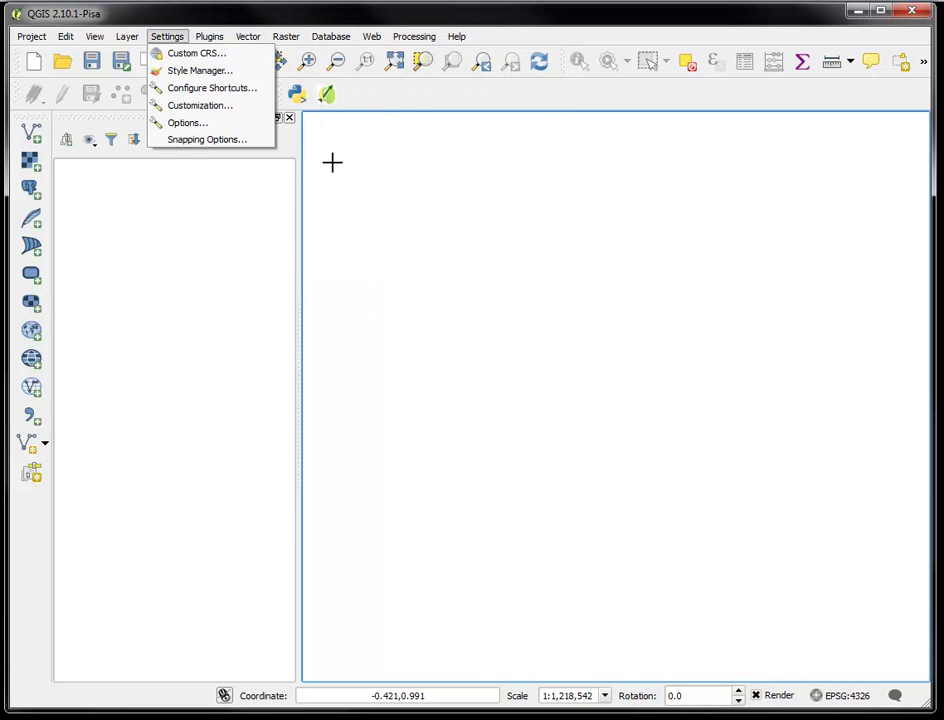
{"action": "left_click", "coordinate": [427, 96]}
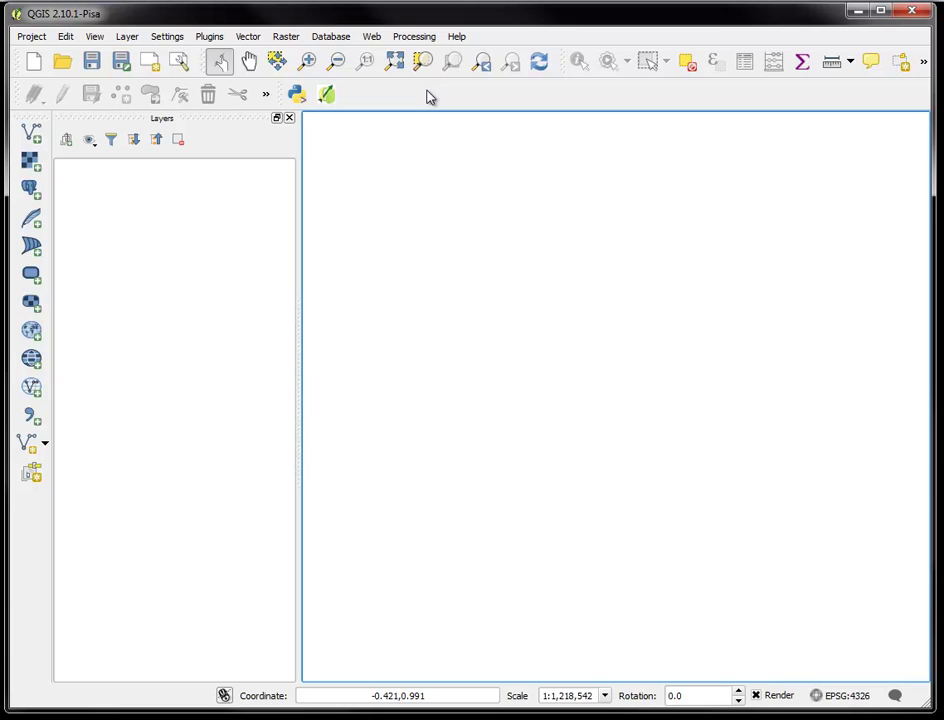
{"action": "right_click", "coordinate": [427, 96]}
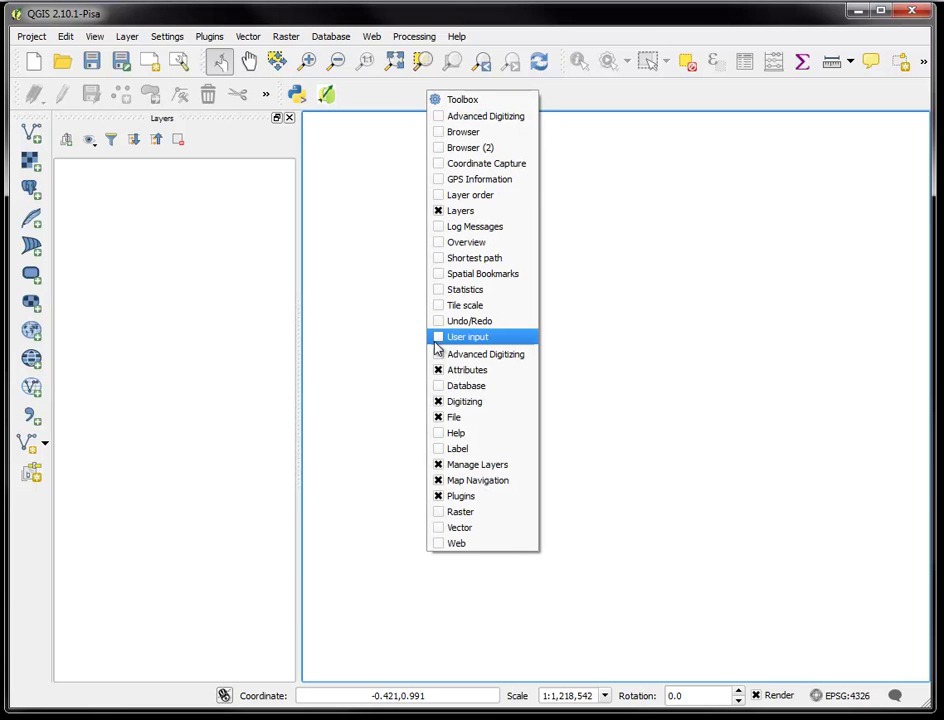
{"action": "left_click", "coordinate": [575, 92]}
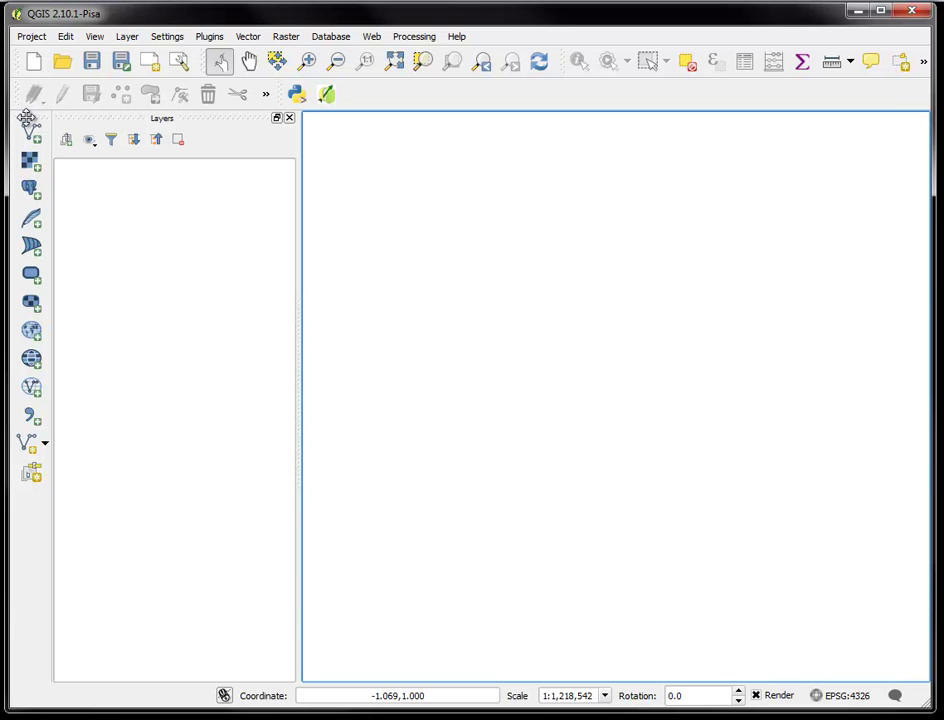
Reposition the Manage Layers toolbar and hide the Digitizing and Plugins toolbars.
{"action": "mouse_move", "coordinate": [26, 118]}
{"action": "left_mouse_down"}
{"action": "mouse_move", "coordinate": [332, 94]}
{"action": "mouse_move", "coordinate": [384, 81]}
{"action": "mouse_move", "coordinate": [295, 131]}
{"action": "mouse_move", "coordinate": [21, 152]}
{"action": "mouse_move", "coordinate": [22, 138]}
{"action": "left_mouse_up"}
{"action": "right_click", "coordinate": [443, 101]}
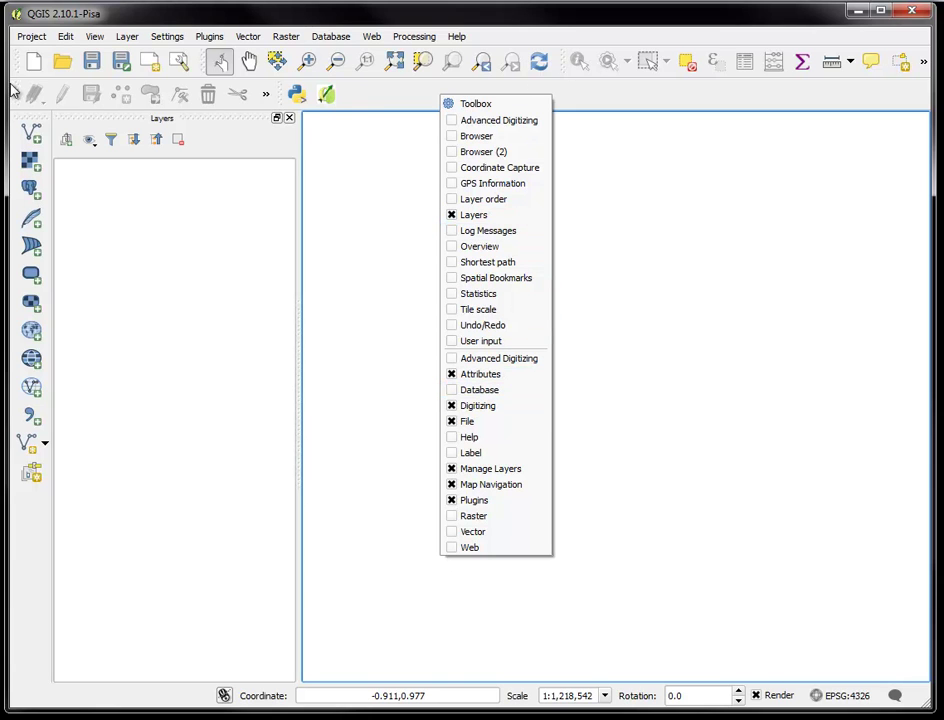
{"action": "left_click", "coordinate": [450, 408]}
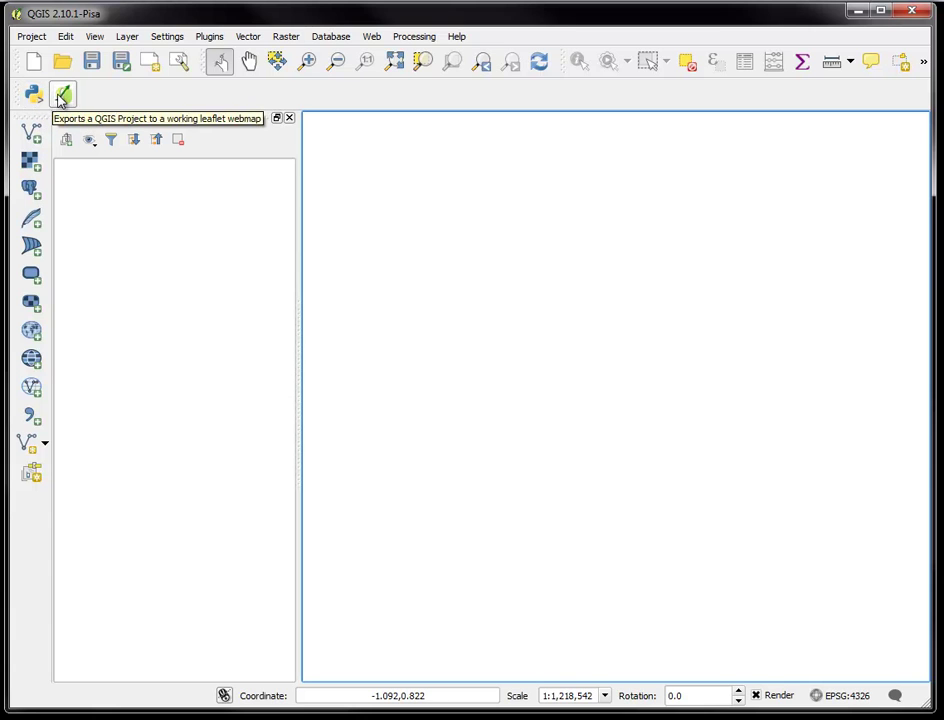
{"action": "right_click", "coordinate": [416, 102]}
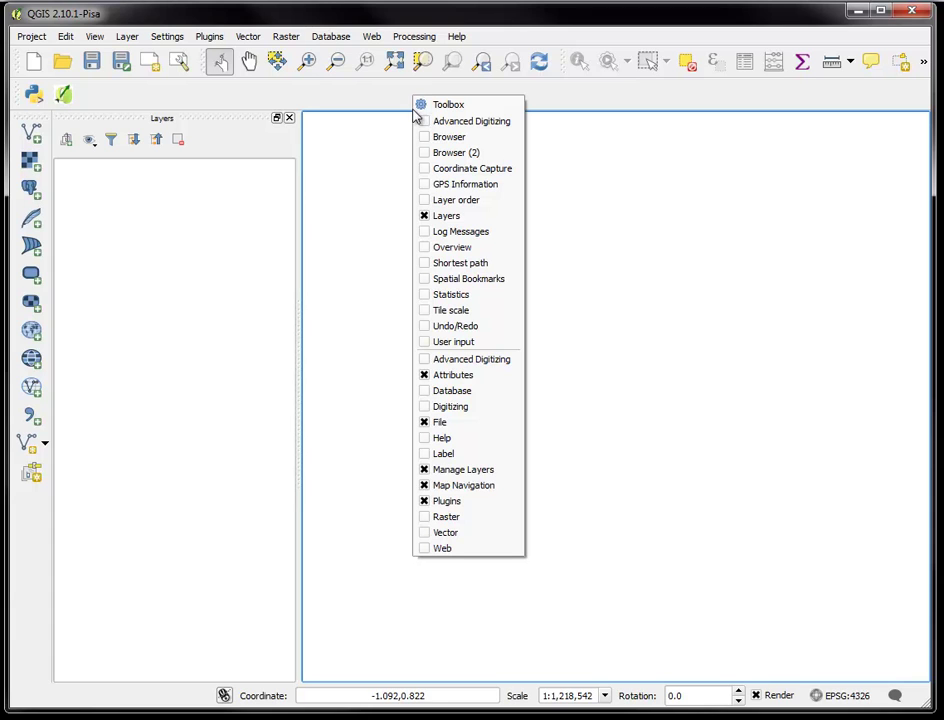
{"action": "left_click", "coordinate": [424, 500]}
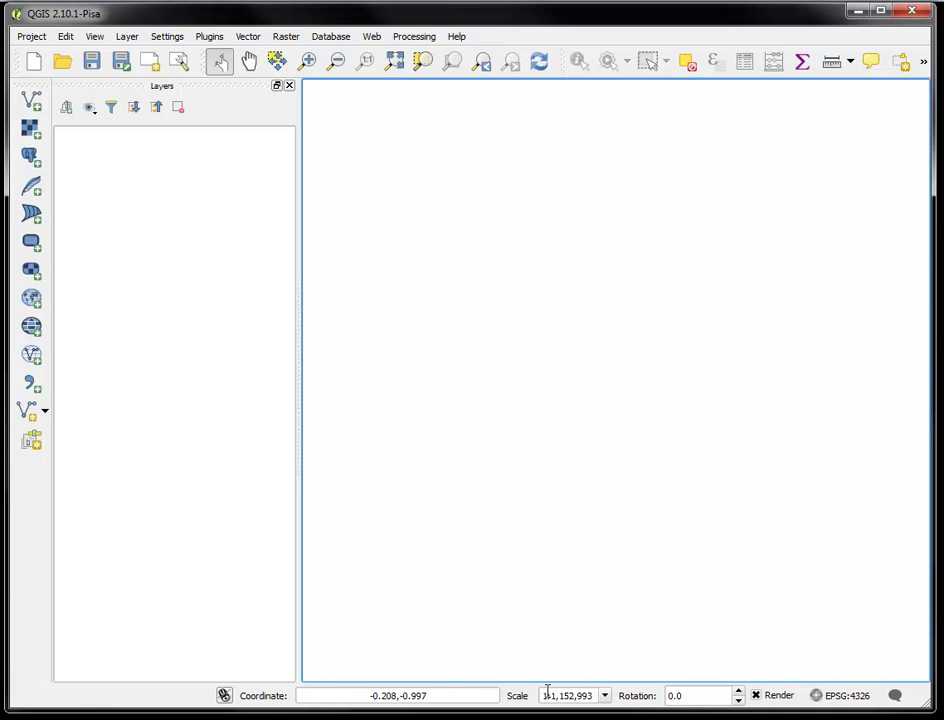
{"action": "left_click_drag", "start_coordinate": [545, 695], "coordinate": [587, 698]}
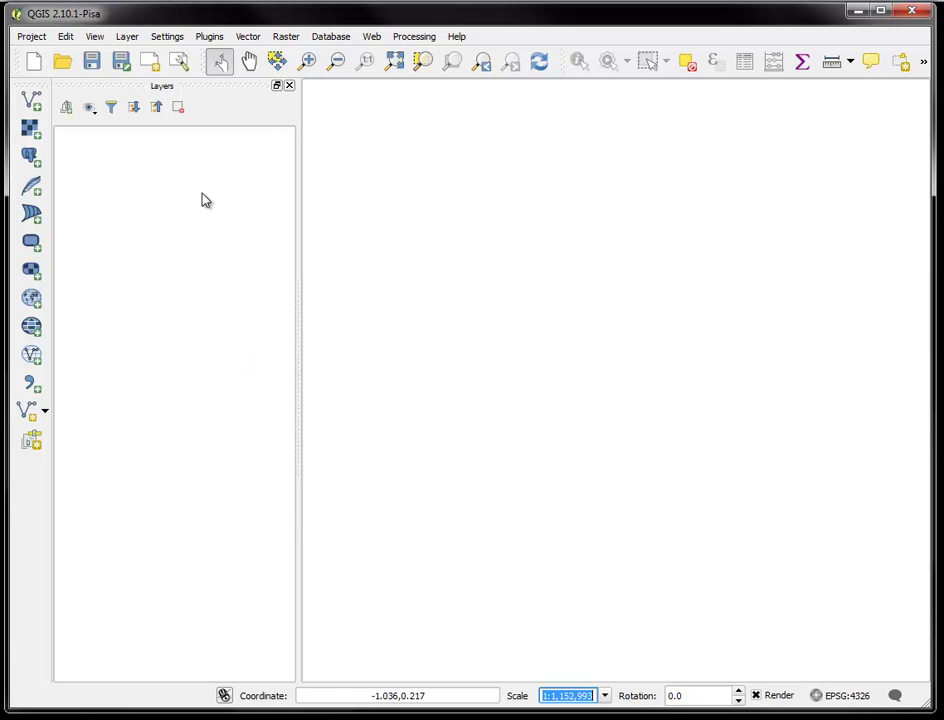
{"action": "left_click", "coordinate": [34, 104]}
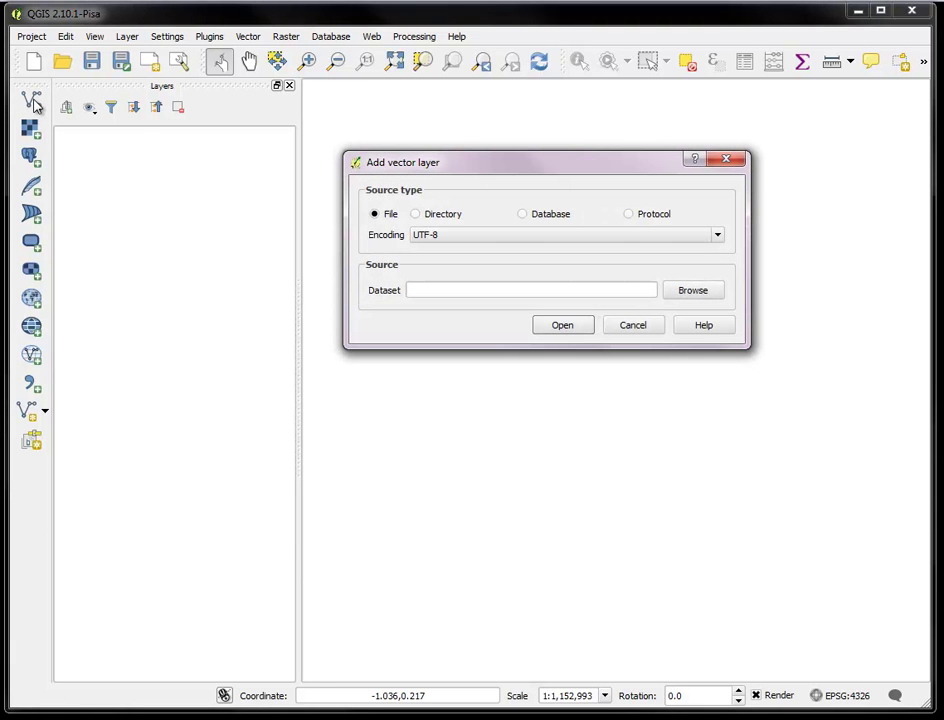
{"action": "left_click", "coordinate": [724, 160]}
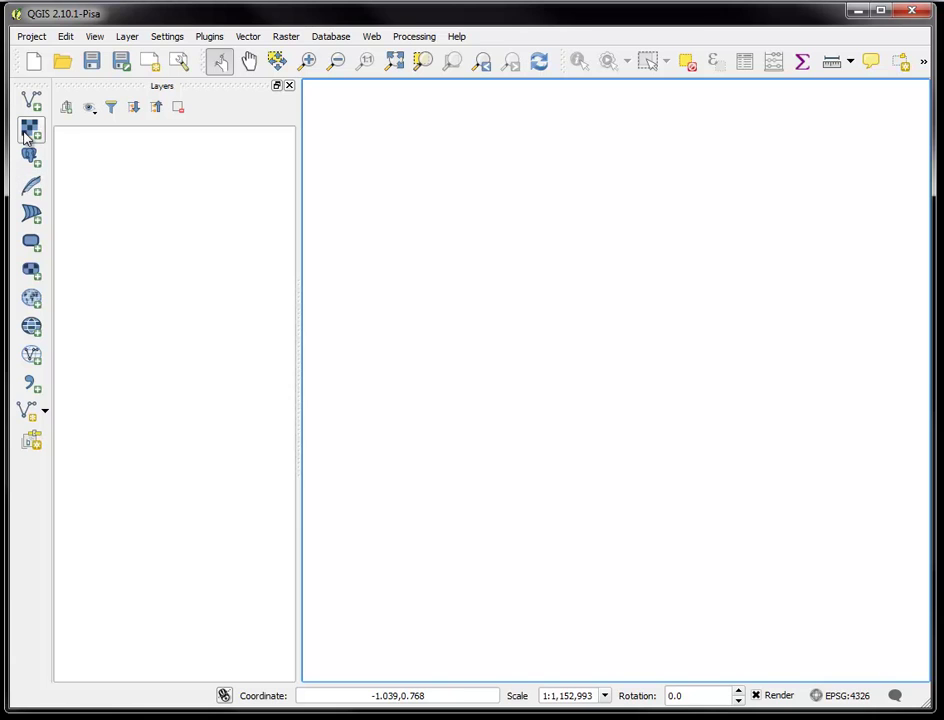
{"action": "left_click", "coordinate": [95, 38]}
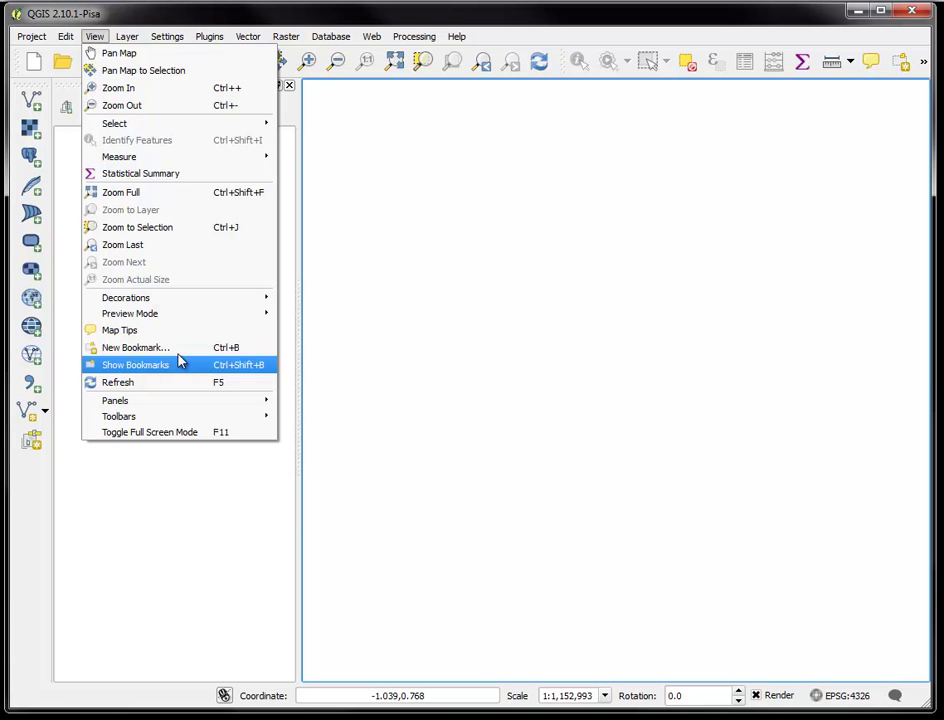
{"action": "mouse_move", "coordinate": [185, 415]}
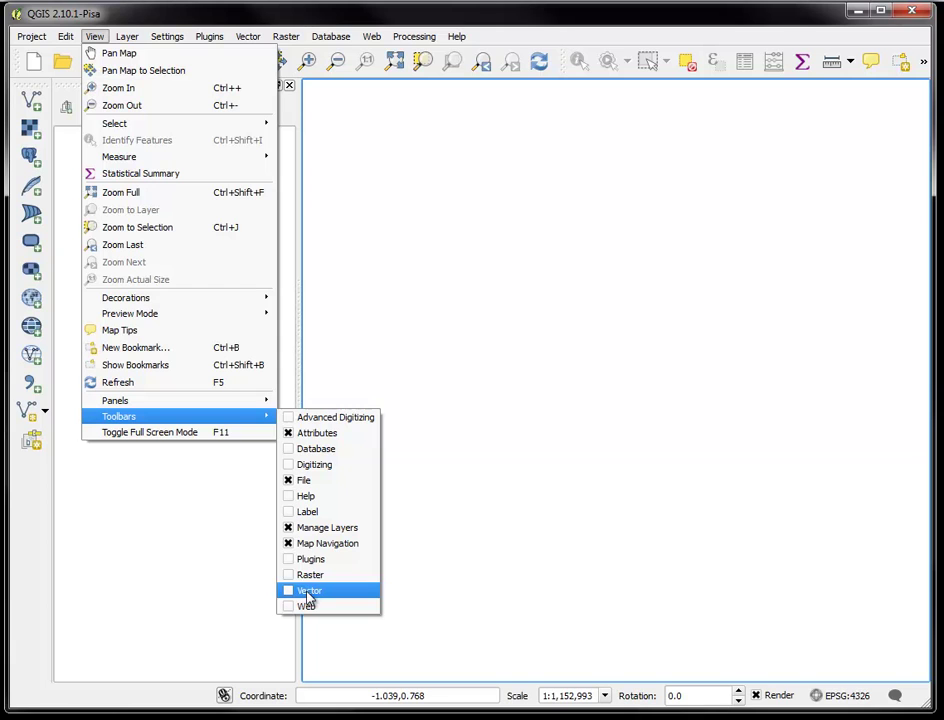
{"action": "left_click", "coordinate": [289, 527]}
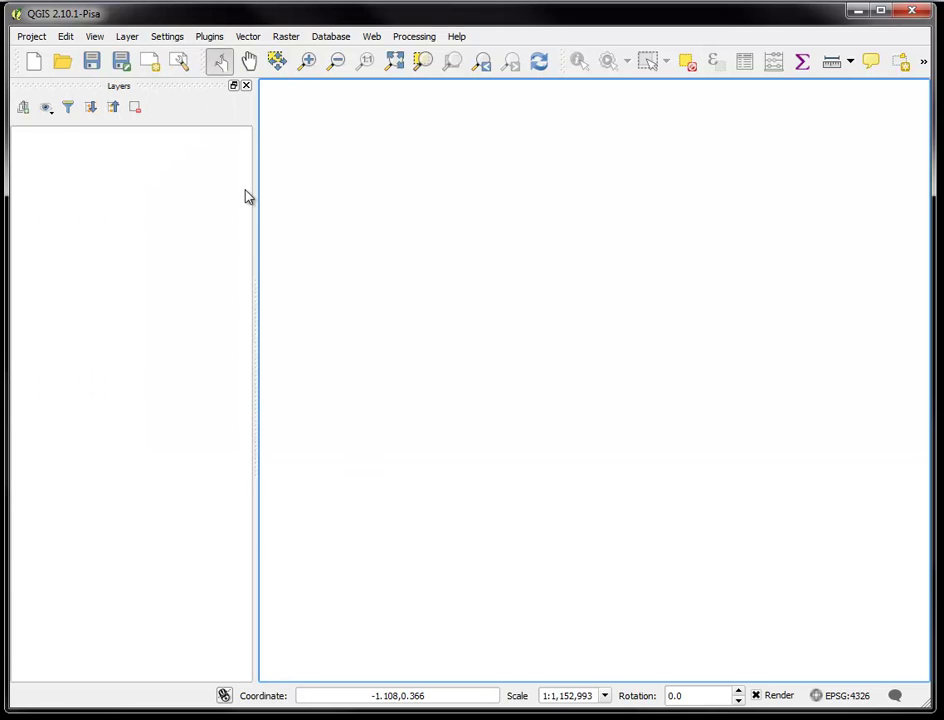
{"action": "left_click", "coordinate": [94, 37]}
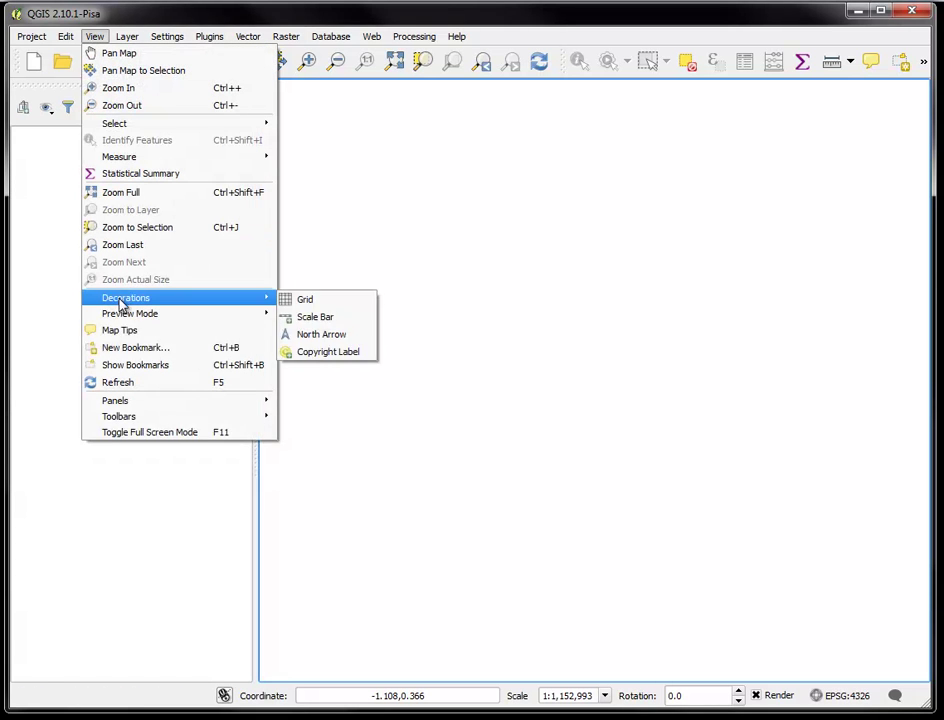
{"action": "mouse_move", "coordinate": [150, 418]}
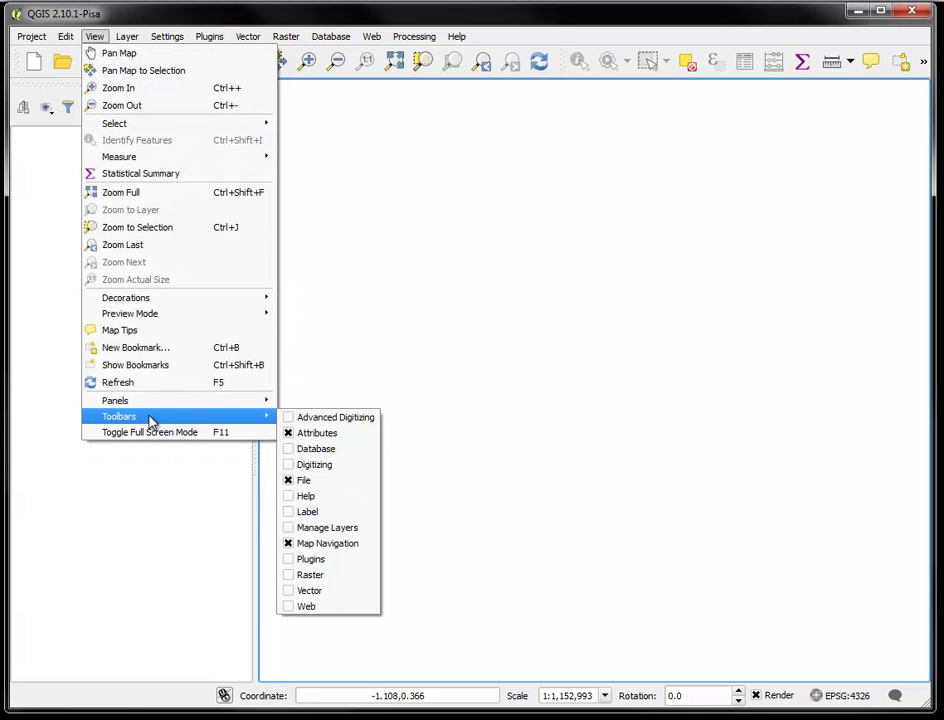
{"action": "left_click", "coordinate": [293, 528]}
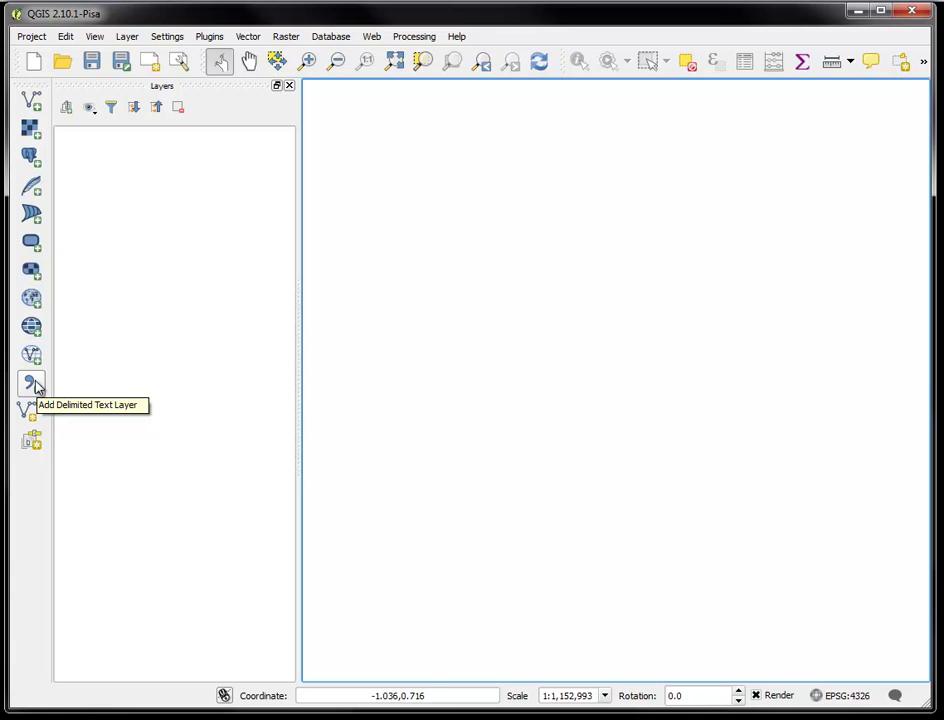
{"action": "left_click", "coordinate": [32, 384]}
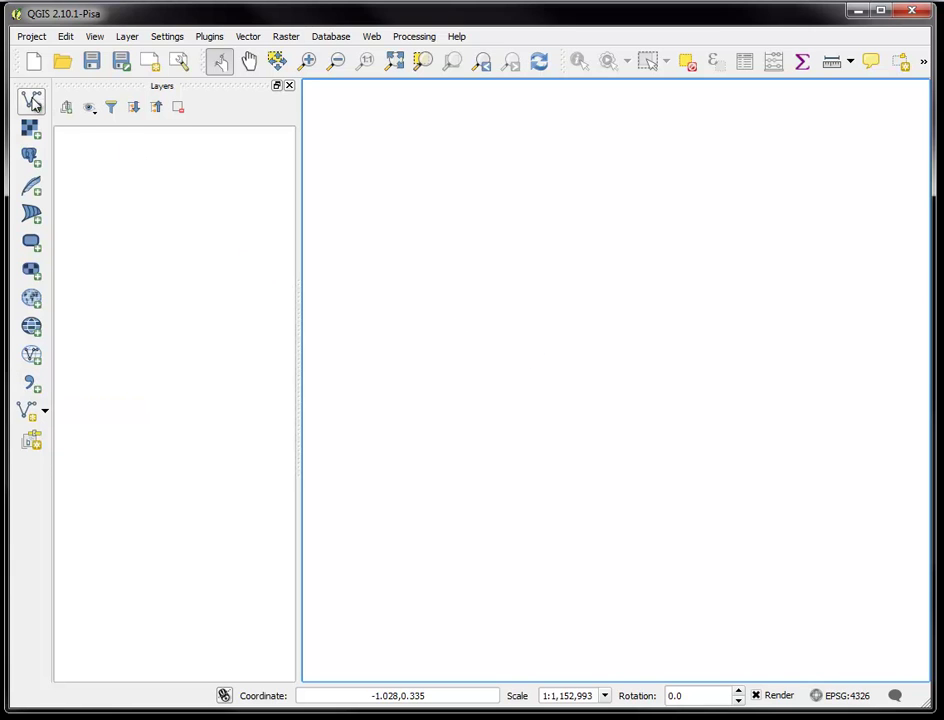
In the Add vector layer dialog, change the encoding from UTF-8 to System.
{"action": "left_click", "coordinate": [32, 101]}
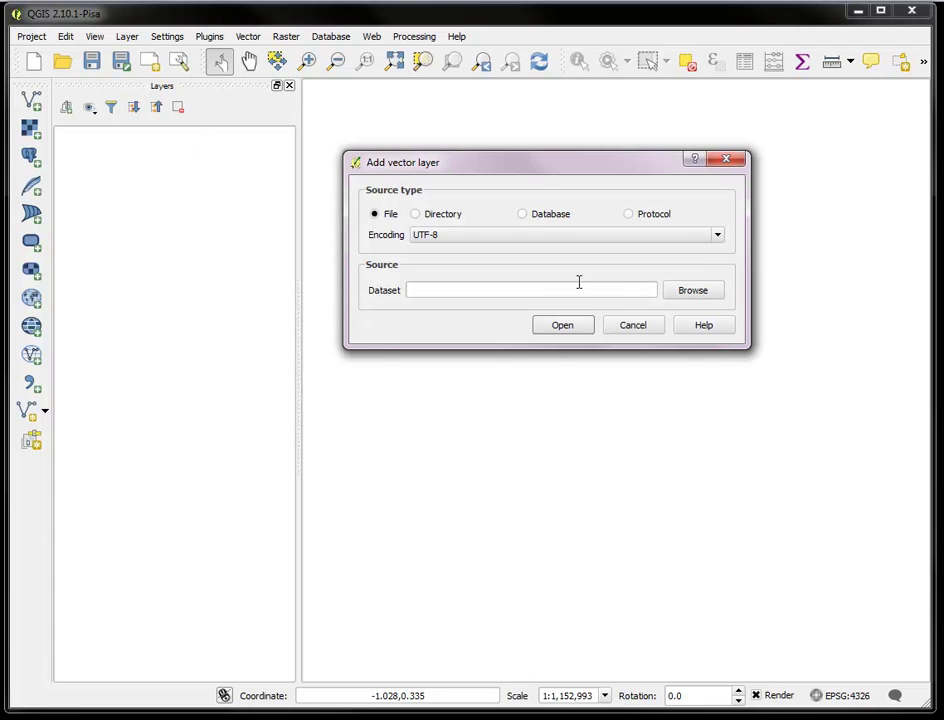
{"action": "left_click_drag", "start_coordinate": [531, 171], "coordinate": [501, 173]}
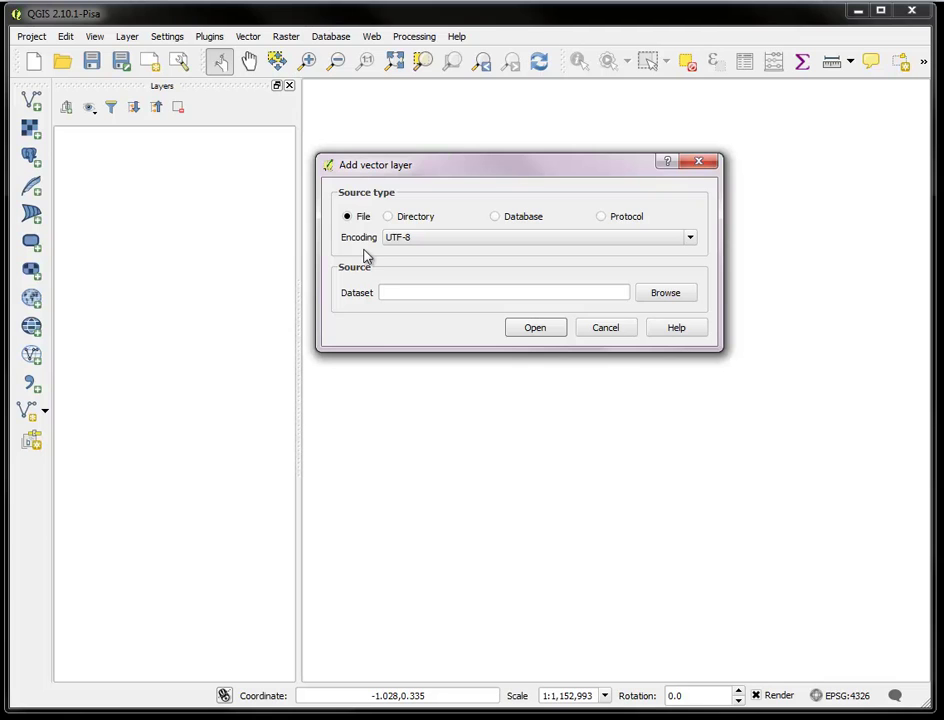
{"action": "left_click", "coordinate": [690, 240]}
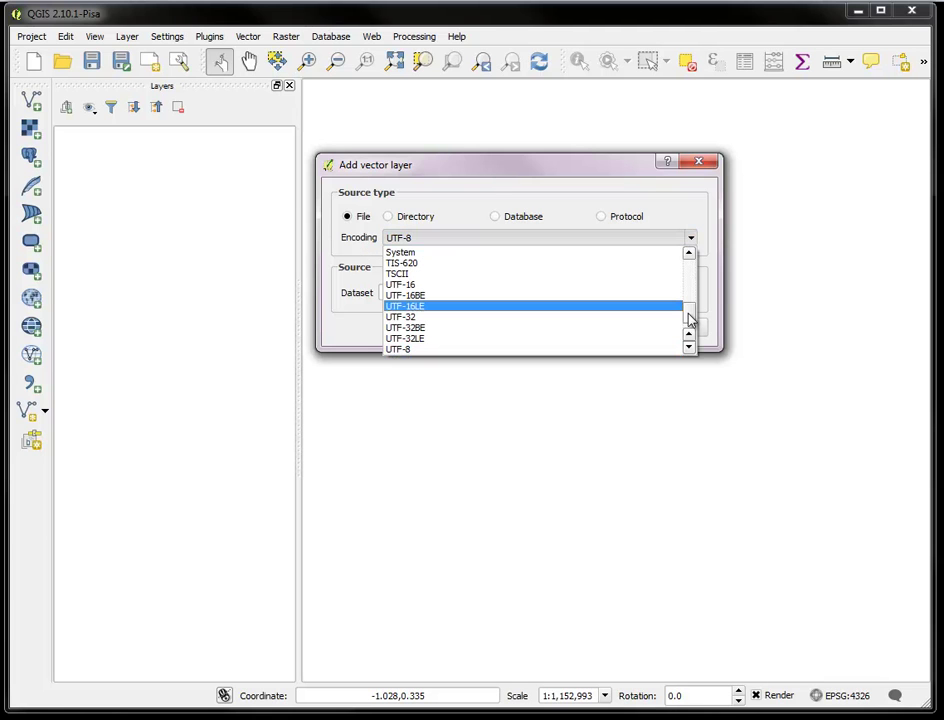
{"action": "left_click_drag", "start_coordinate": [688, 320], "coordinate": [688, 260]}
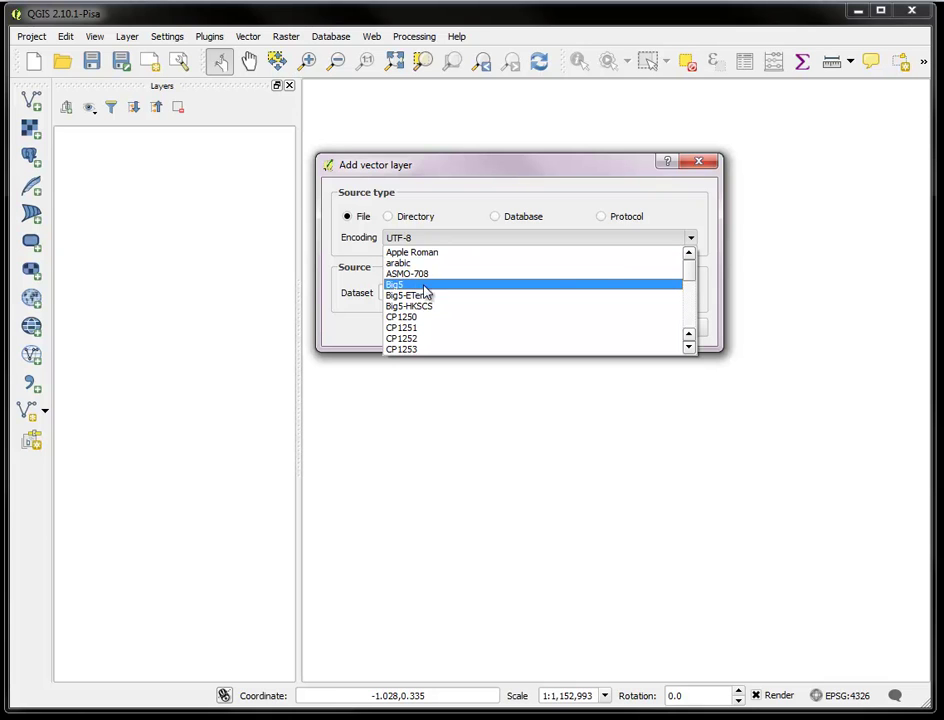
{"action": "left_click_drag", "start_coordinate": [689, 266], "coordinate": [688, 272]}
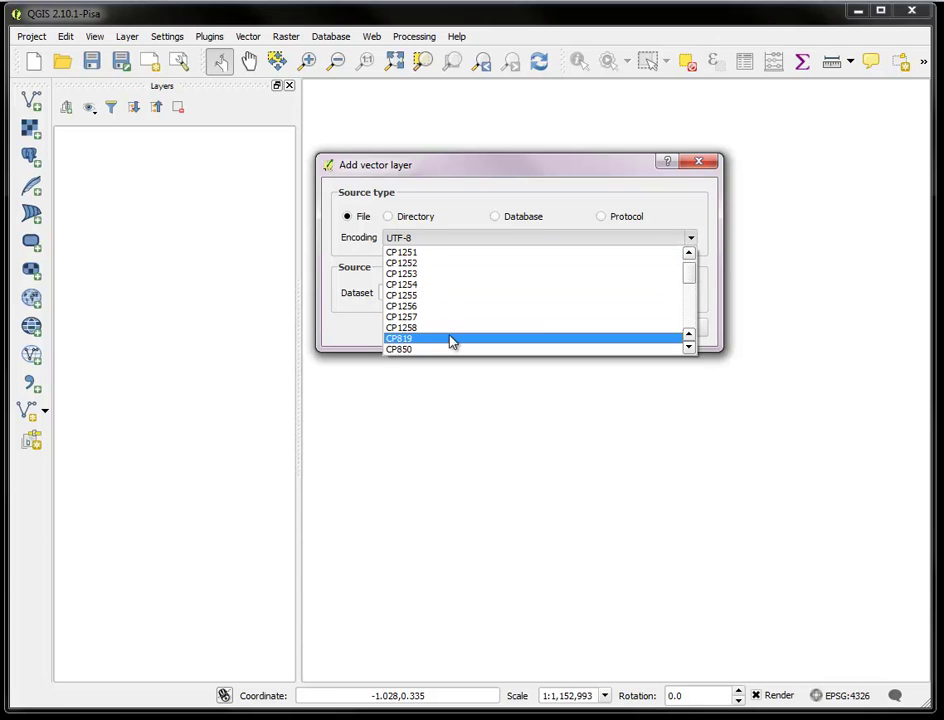
{"action": "left_click_drag", "start_coordinate": [689, 270], "coordinate": [688, 280]}
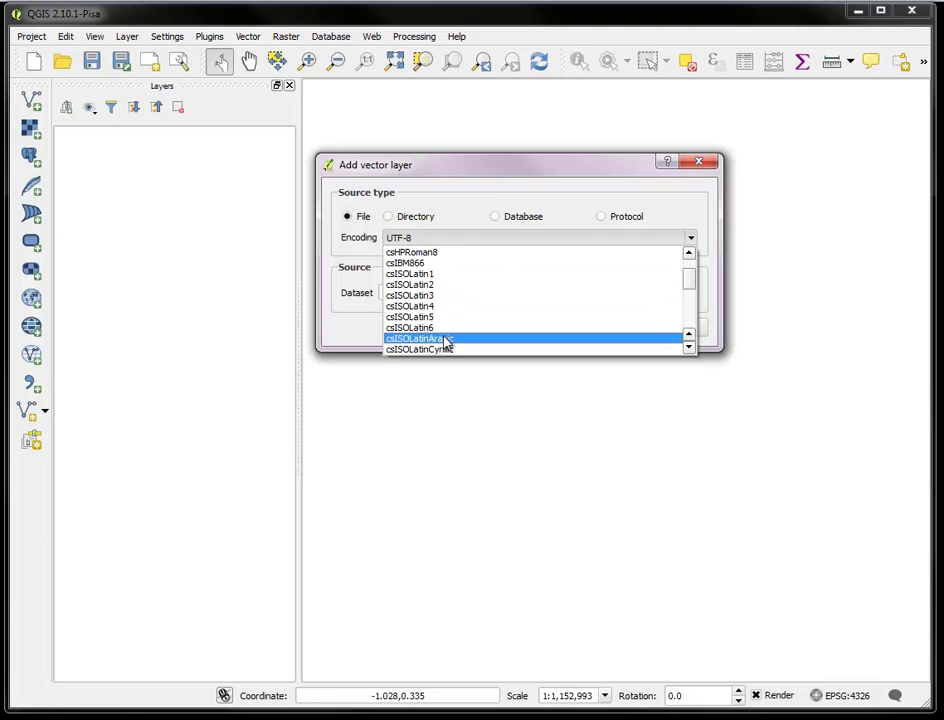
{"action": "left_click_drag", "start_coordinate": [690, 287], "coordinate": [689, 292]}
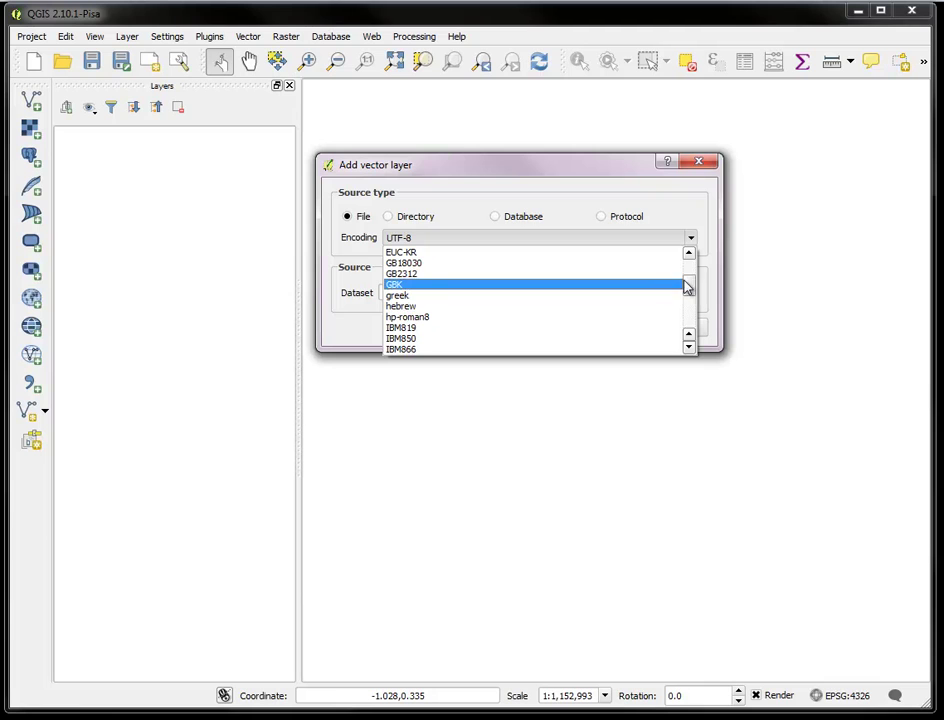
{"action": "left_click_drag", "start_coordinate": [693, 287], "coordinate": [693, 293]}
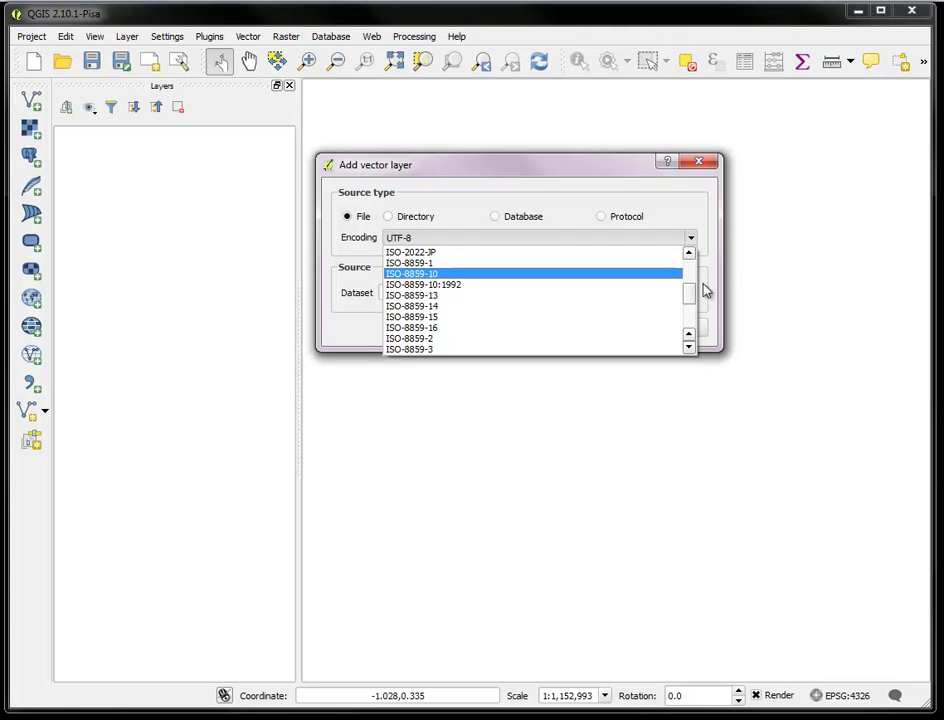
{"action": "left_click_drag", "start_coordinate": [689, 293], "coordinate": [689, 316]}
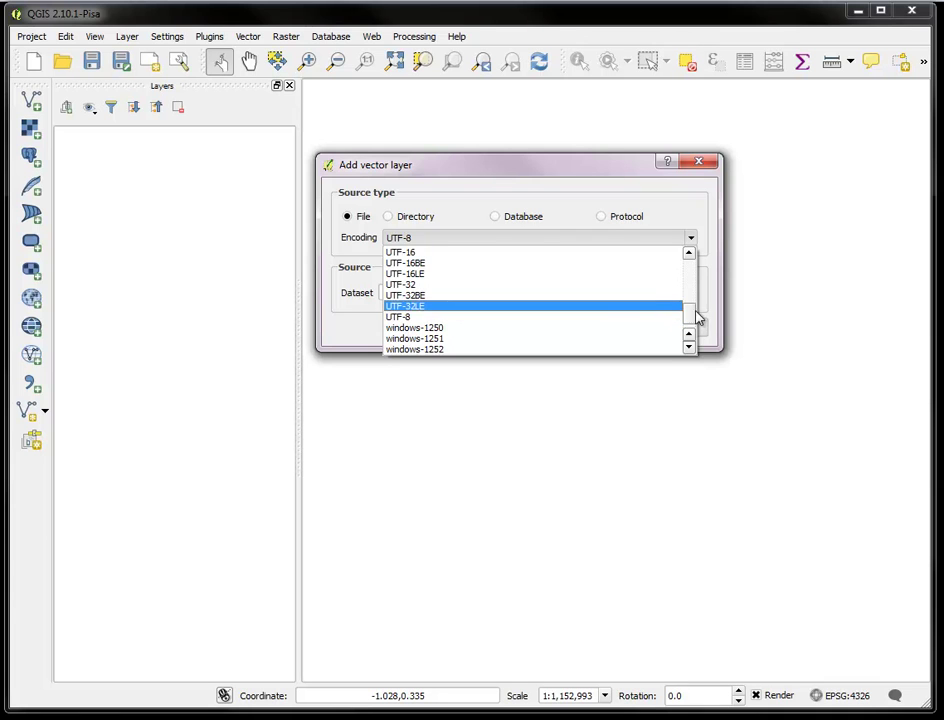
{"action": "mouse_move", "coordinate": [689, 318]}
{"action": "left_mouse_down"}
{"action": "mouse_move", "coordinate": [685, 306]}
{"action": "mouse_move", "coordinate": [684, 314]}
{"action": "left_mouse_up"}
{"action": "left_click", "coordinate": [472, 339]}
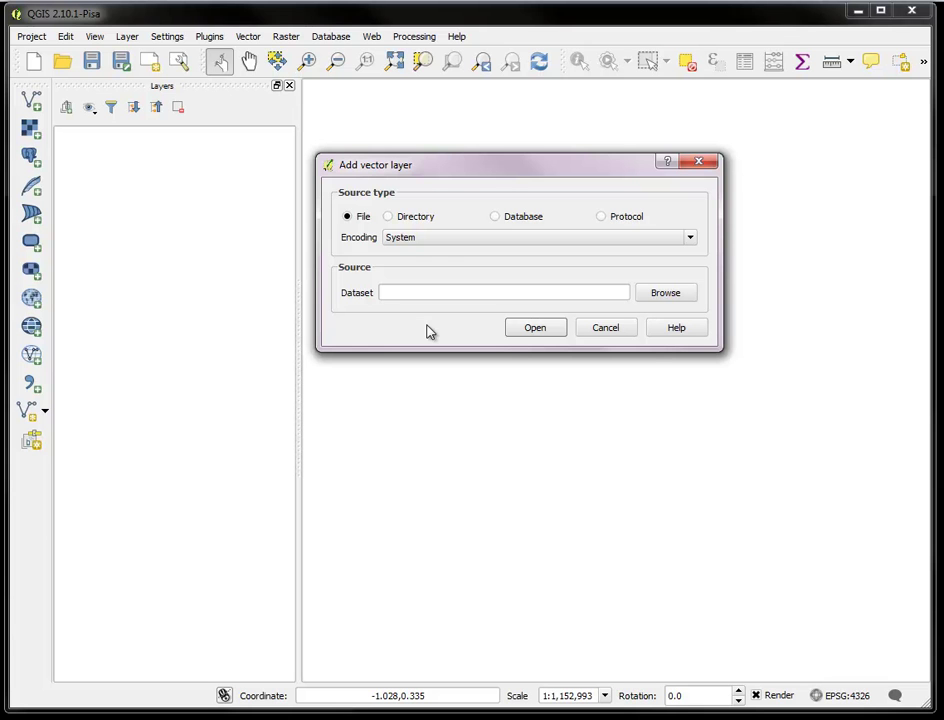
{"action": "left_click", "coordinate": [660, 298]}
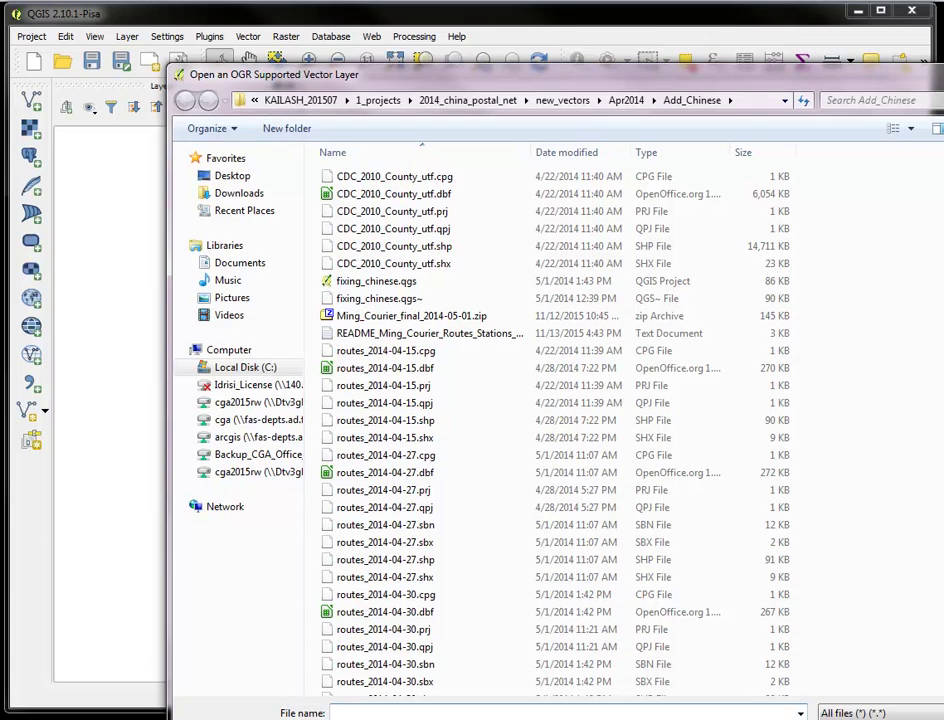
Go to Desktop > 1_part_one and choose continent.shp in the file picker.
{"action": "key", "text": "Escape"}
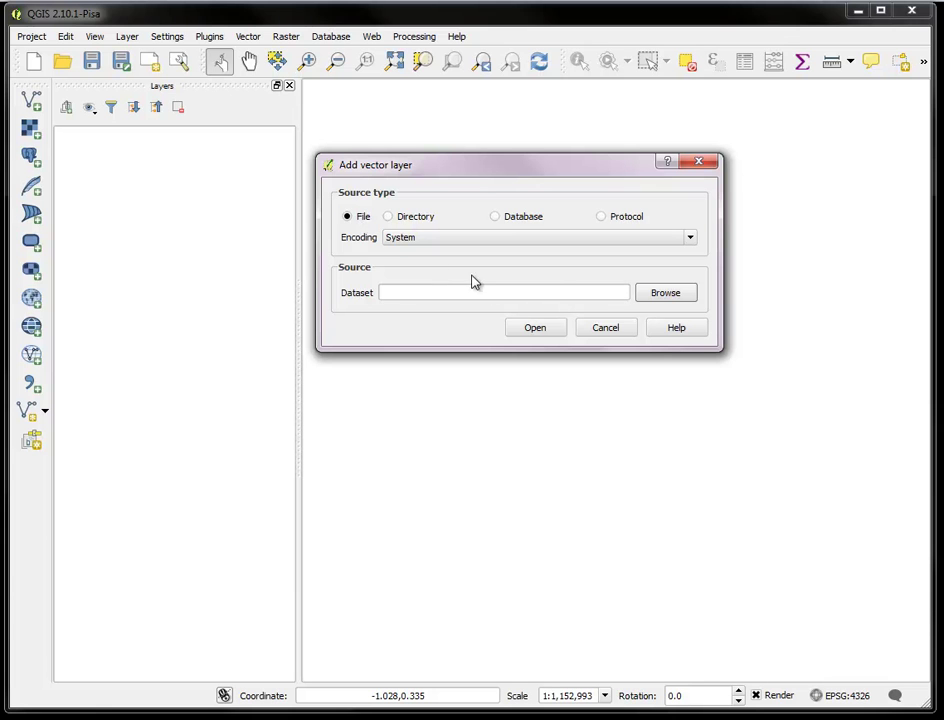
{"action": "left_click", "coordinate": [664, 293]}
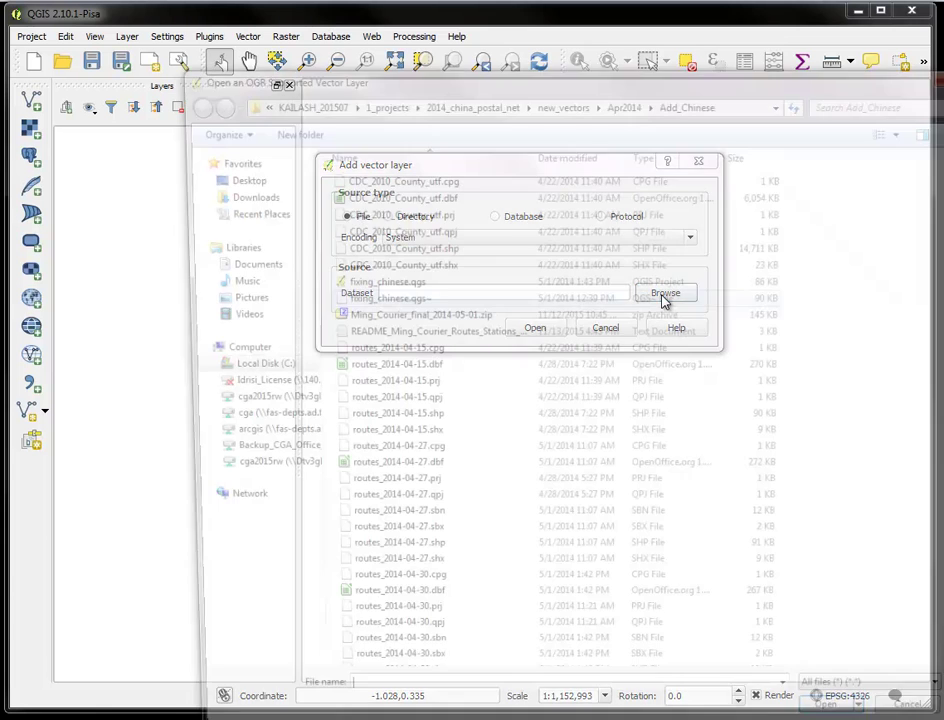
{"action": "left_click", "coordinate": [224, 180]}
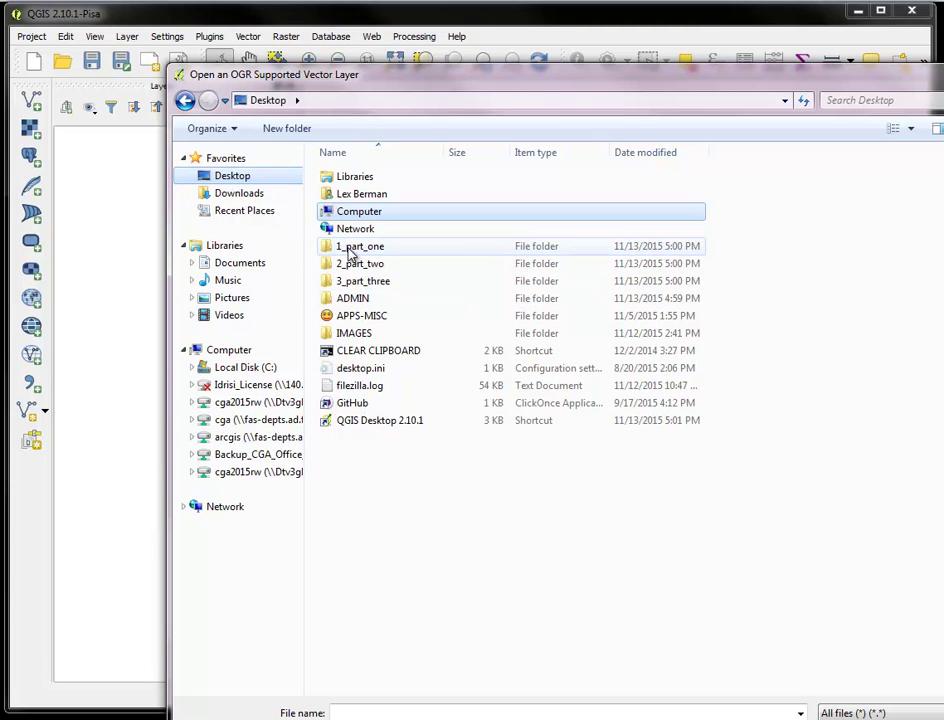
{"action": "double_click", "coordinate": [350, 250]}
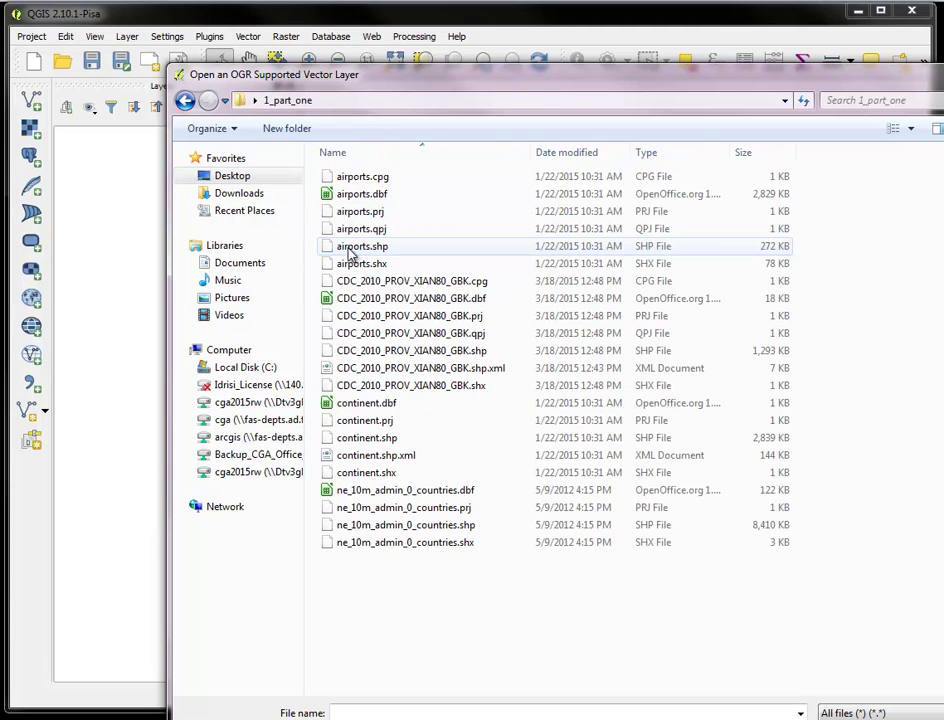
{"action": "left_click", "coordinate": [378, 440]}
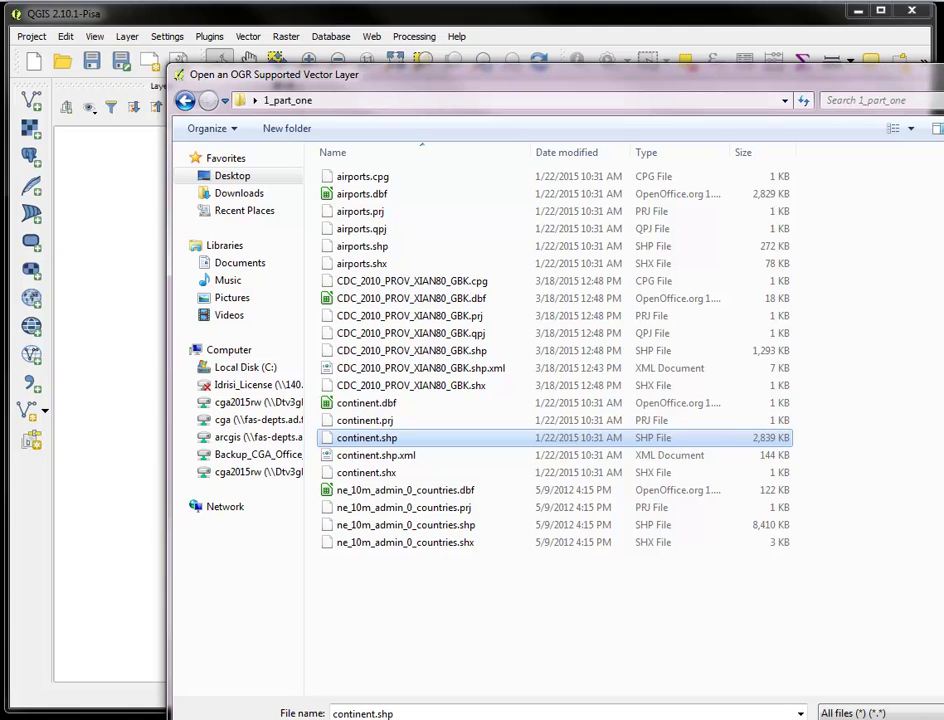
{"action": "left_click_drag", "start_coordinate": [943, 719], "coordinate": [815, 688]}
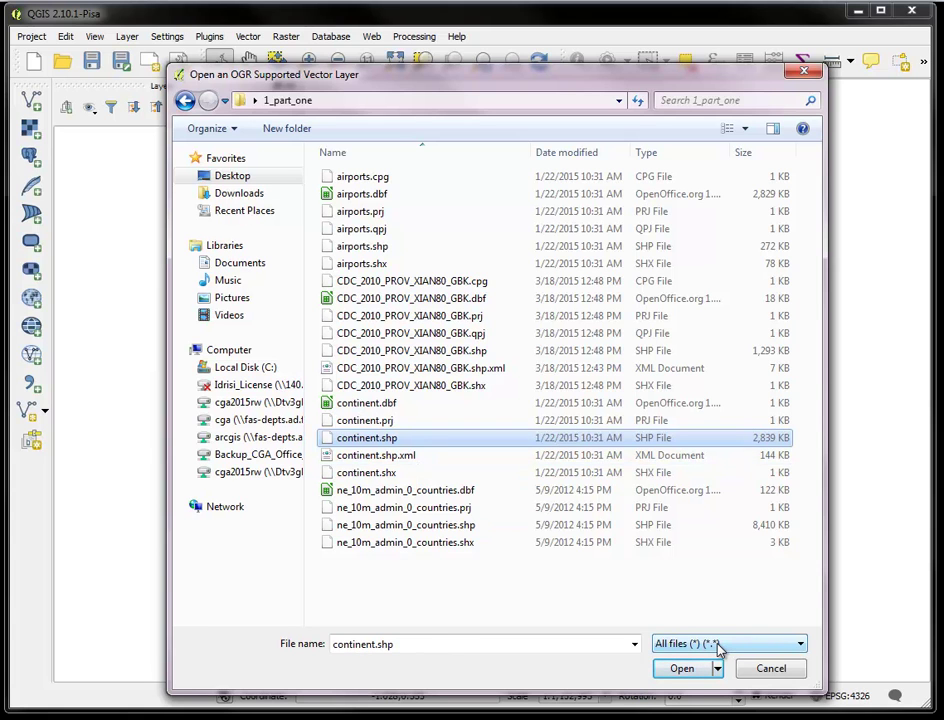
Filter to ESRI Shapefiles, revert to All files, and open continent.shp as the dataset.
{"action": "left_click", "coordinate": [799, 647]}
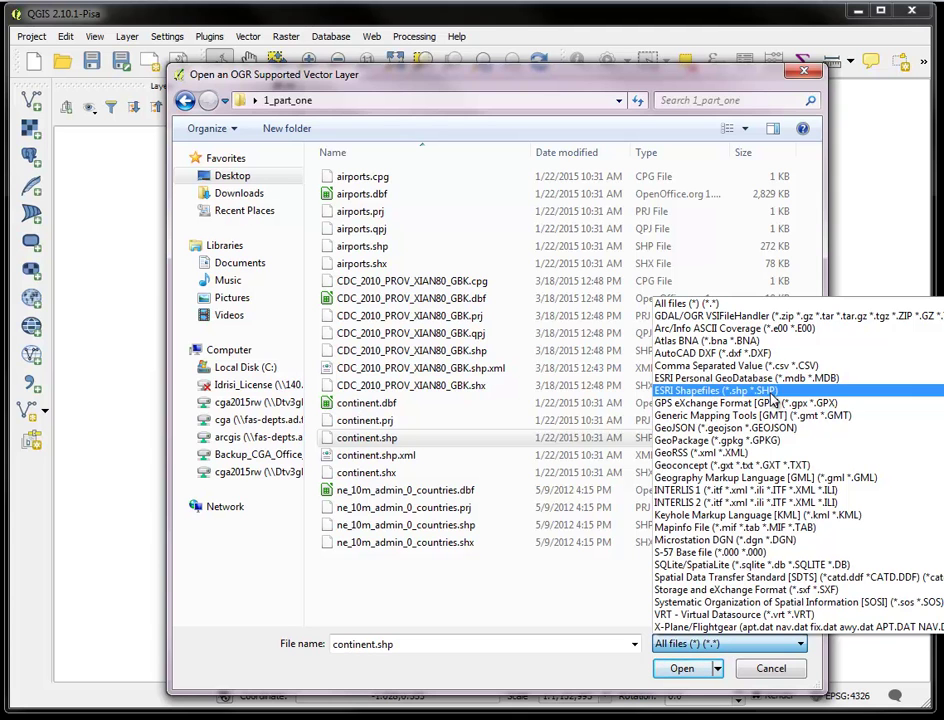
{"action": "left_click", "coordinate": [772, 396]}
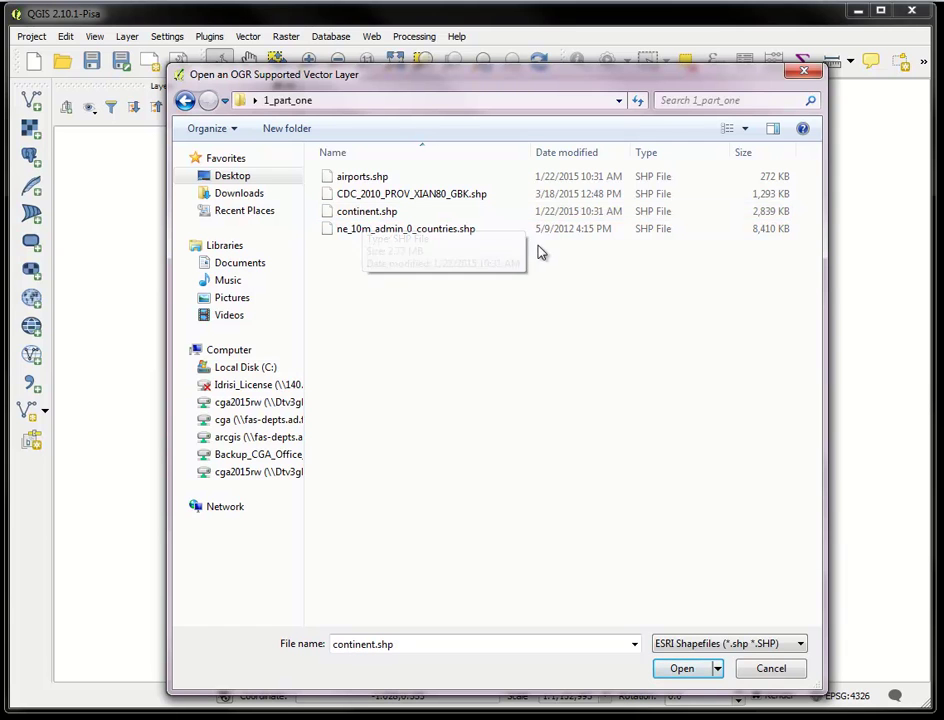
{"action": "left_click", "coordinate": [793, 648]}
{"action": "left_click", "coordinate": [730, 305]}
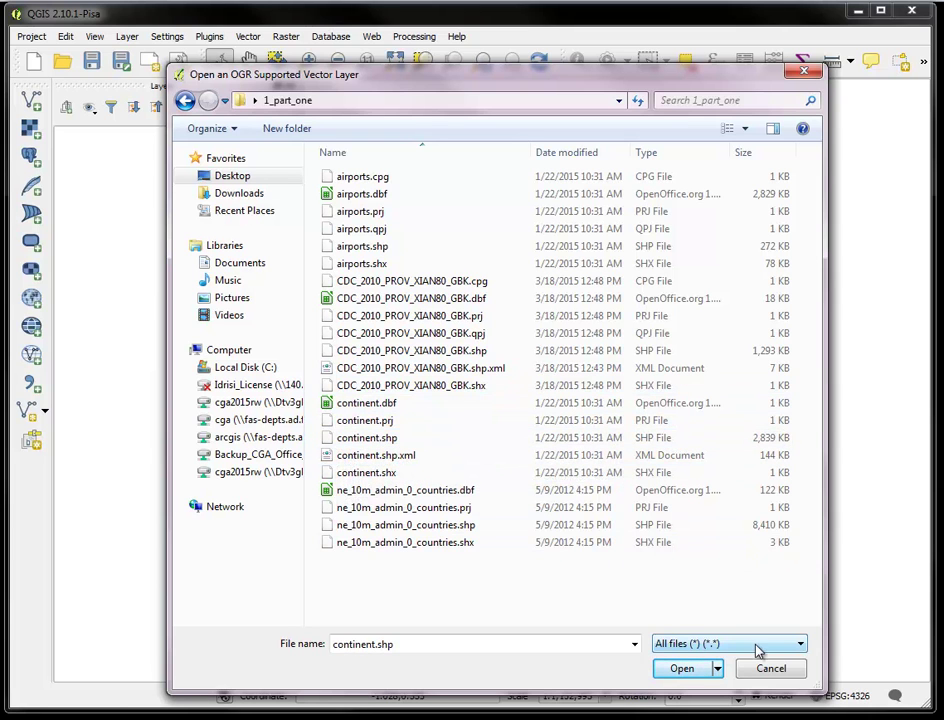
{"action": "left_click", "coordinate": [800, 648]}
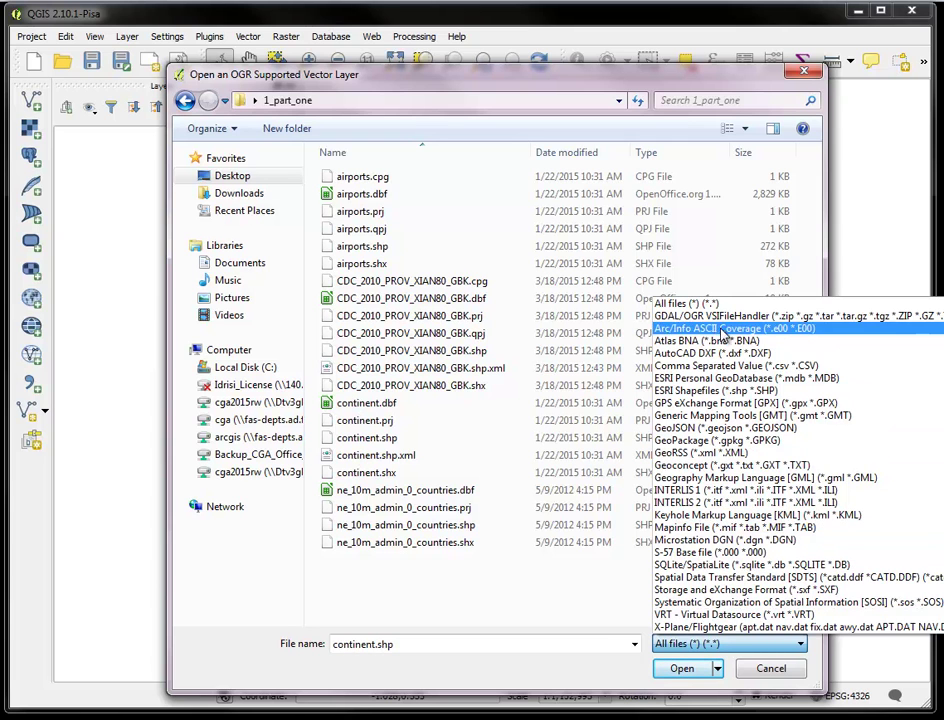
{"action": "left_click", "coordinate": [687, 648]}
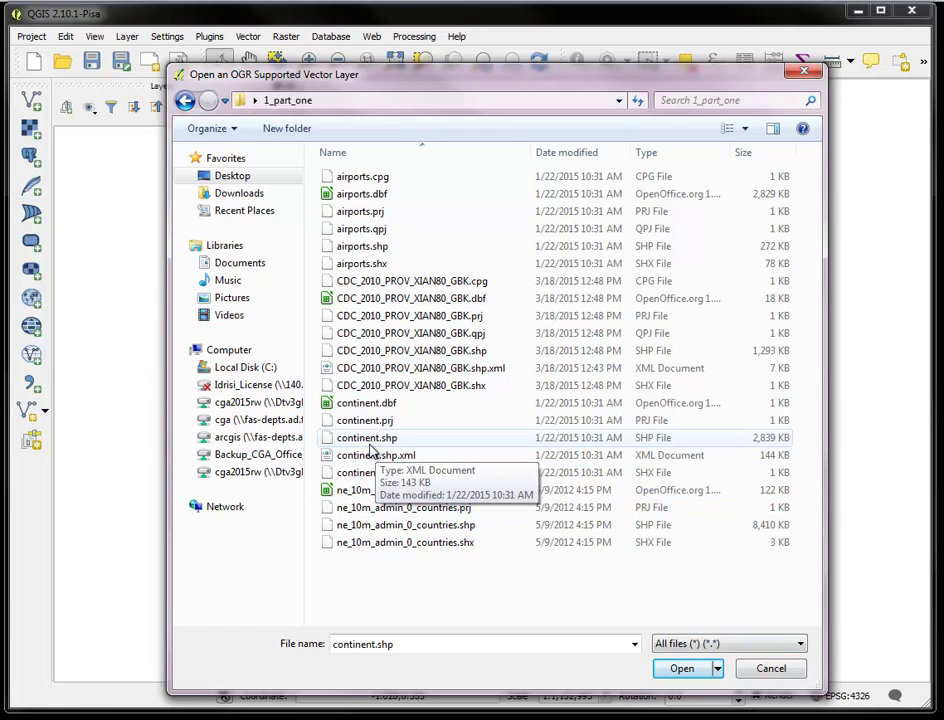
{"action": "left_click", "coordinate": [372, 441]}
Add continent.shp to the map as a new layer.
{"action": "left_click", "coordinate": [685, 670]}
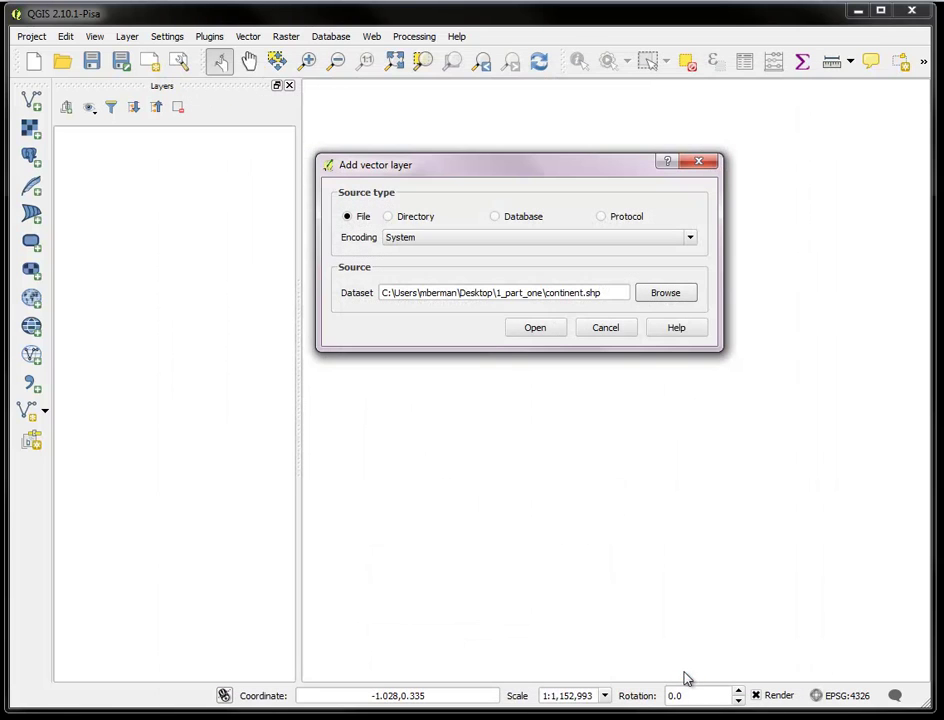
{"action": "left_click", "coordinate": [537, 328]}
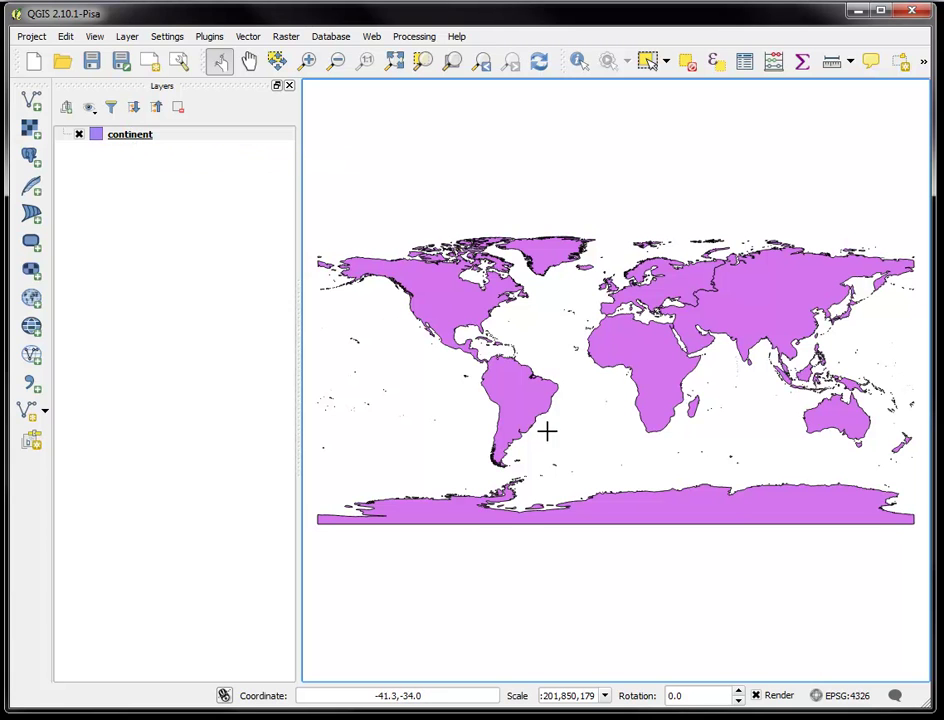
{"action": "left_click", "coordinate": [561, 696]}
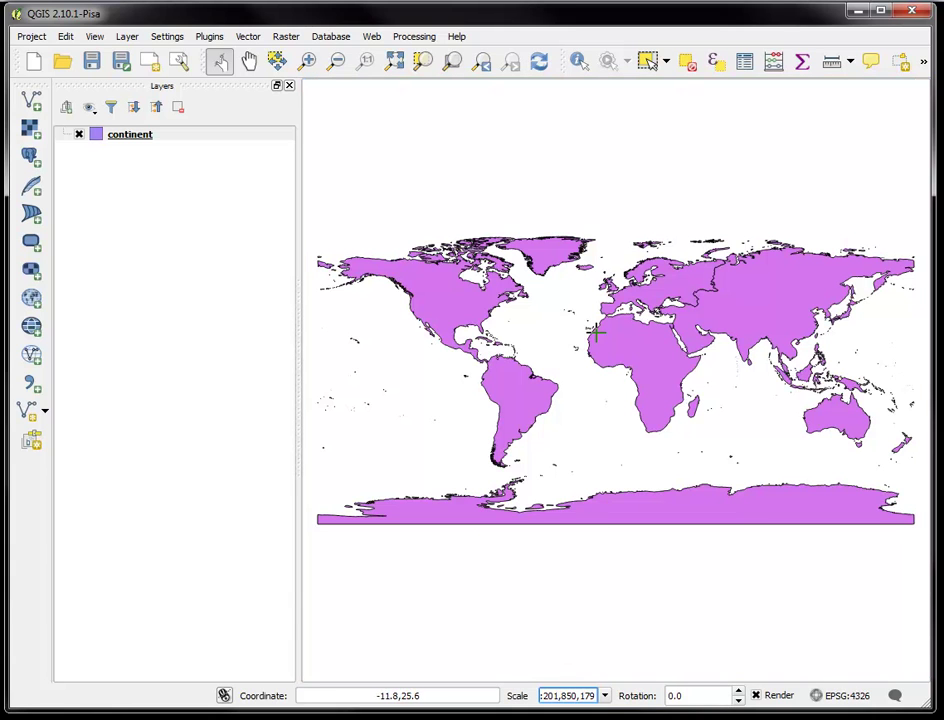
Zoom in over Europe and the Baltic, step back, then zoom to the continent layer.
{"action": "left_click", "coordinate": [307, 61]}
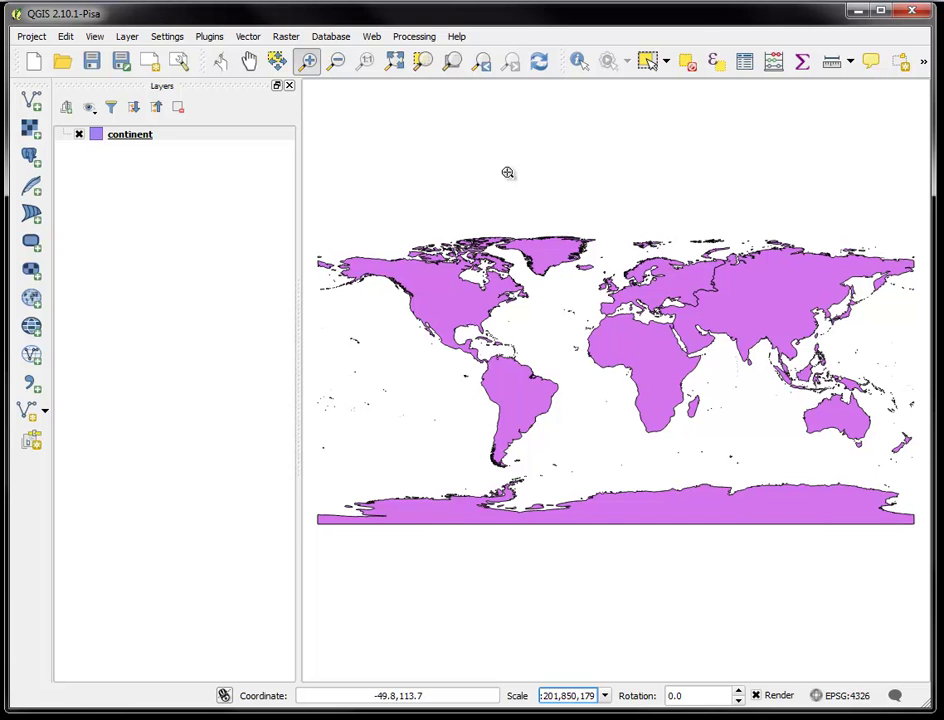
{"action": "left_click_drag", "start_coordinate": [613, 228], "coordinate": [722, 316]}
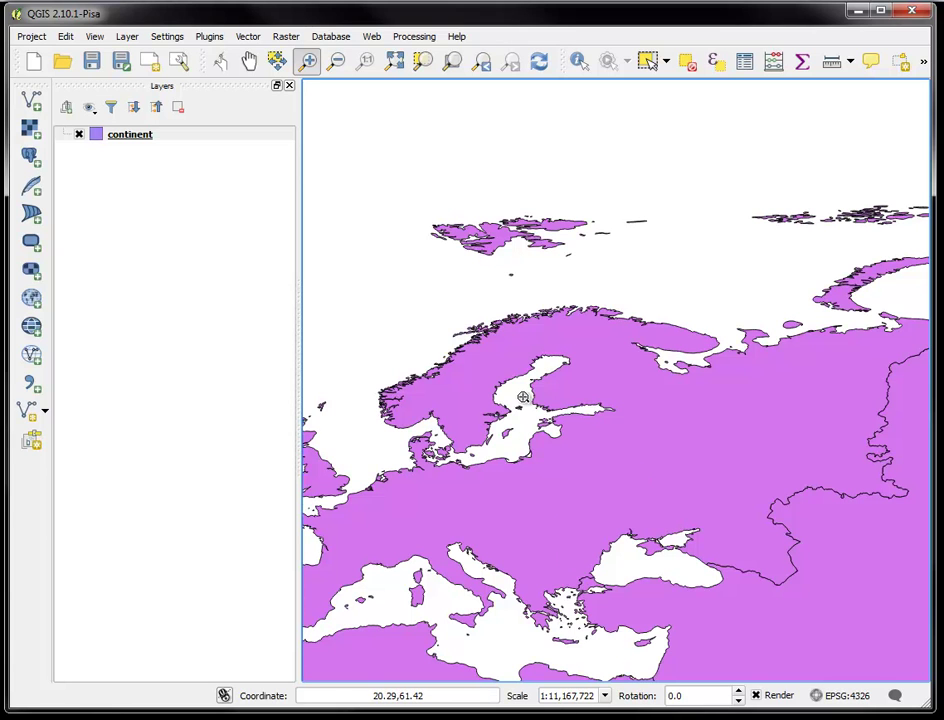
{"action": "left_click_drag", "start_coordinate": [525, 400], "coordinate": [628, 500]}
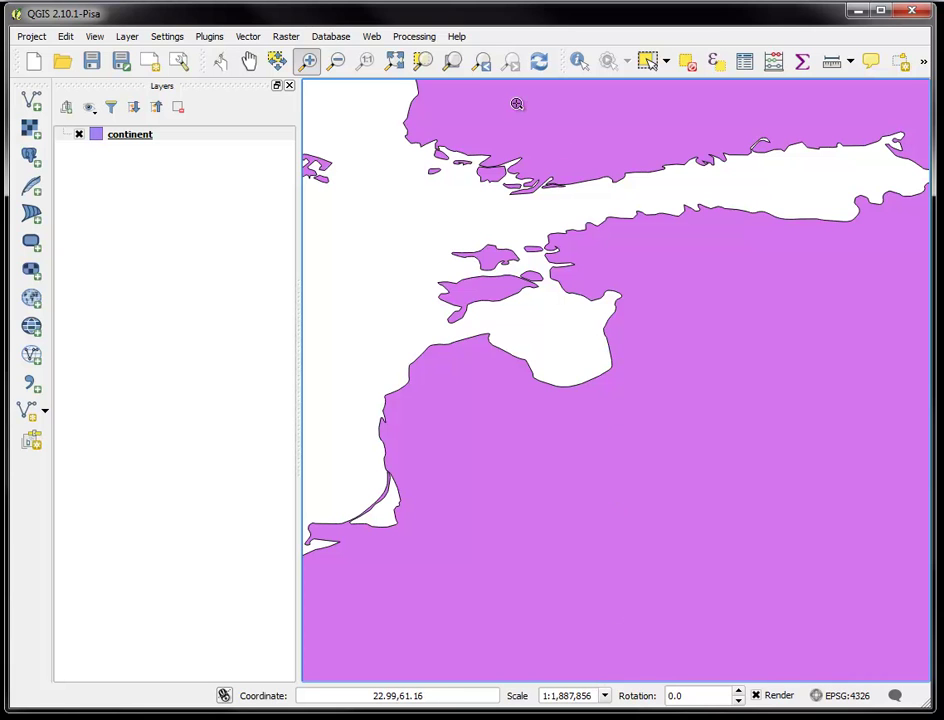
{"action": "left_click", "coordinate": [481, 63]}
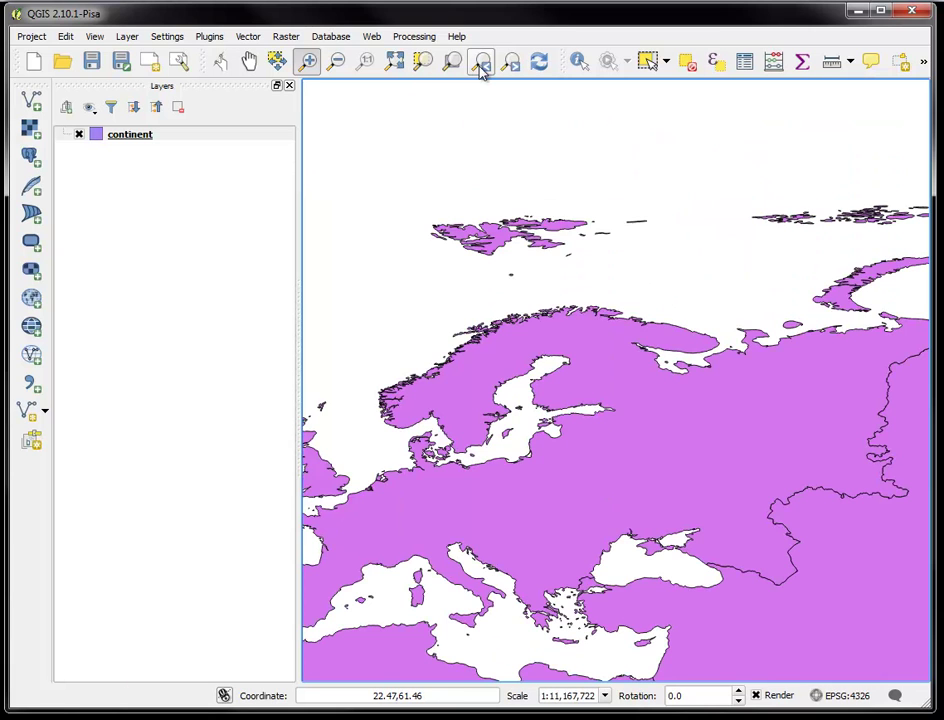
{"action": "right_click", "coordinate": [141, 140]}
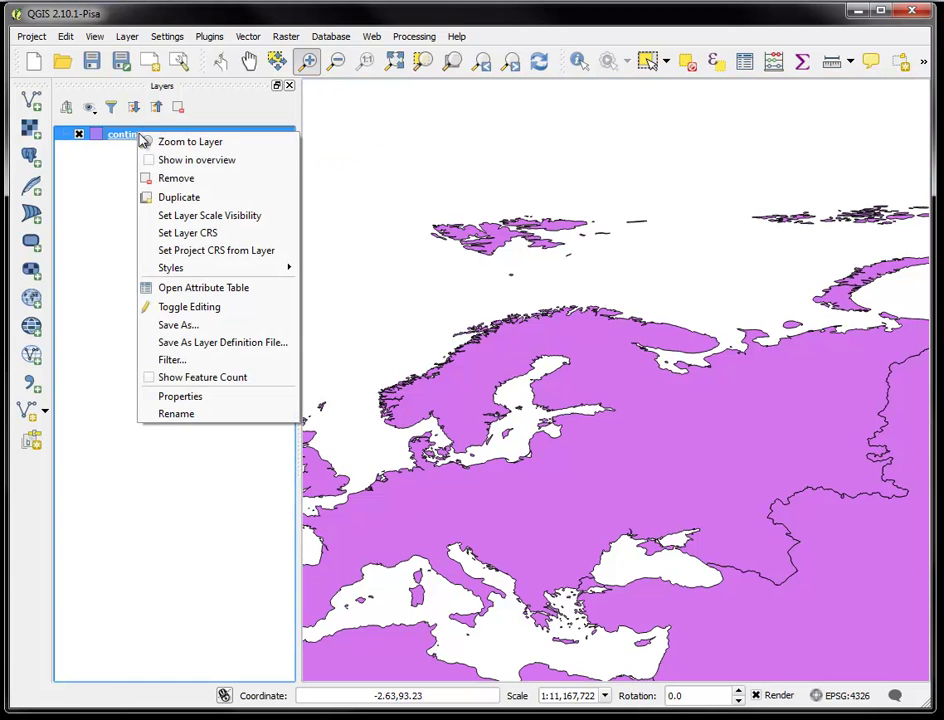
{"action": "left_click", "coordinate": [174, 144]}
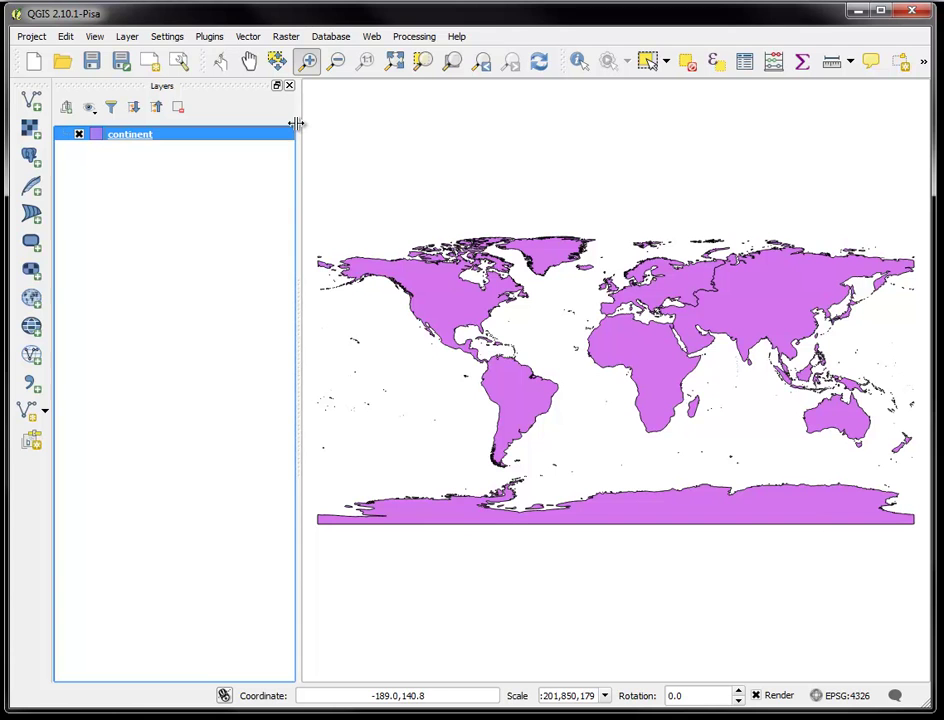
Add airports.shp as a point layer above the continent layer.
{"action": "left_click", "coordinate": [31, 100]}
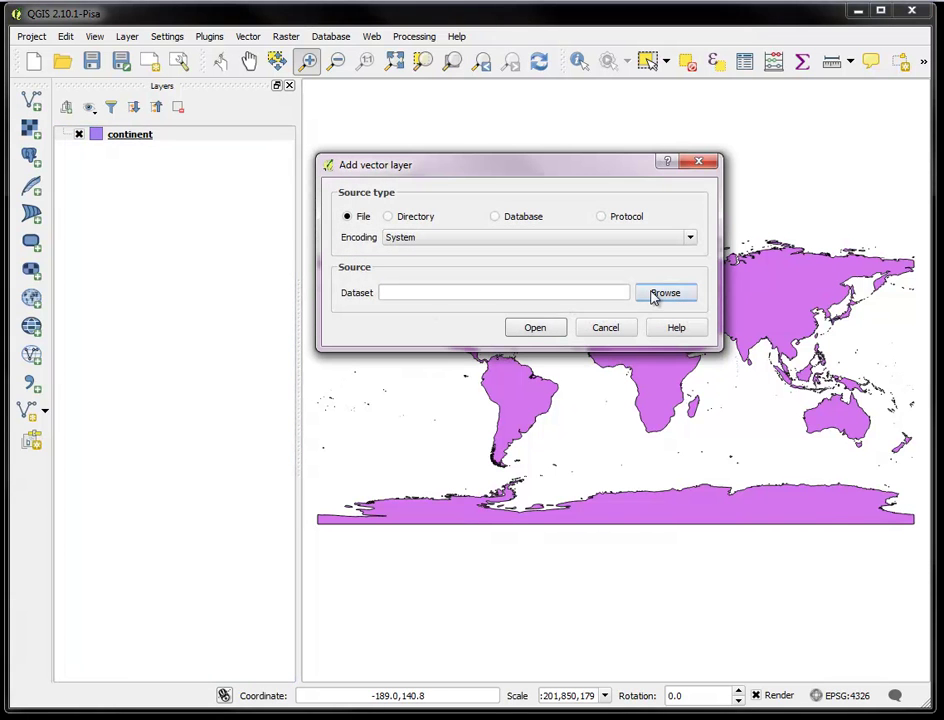
{"action": "left_click", "coordinate": [652, 294]}
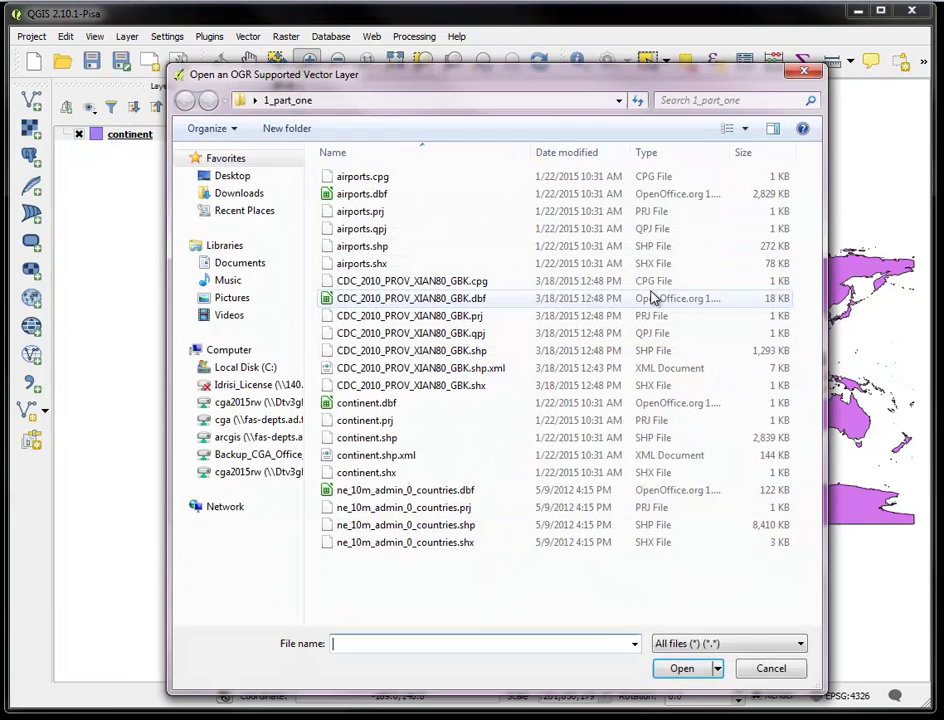
{"action": "left_click", "coordinate": [381, 247]}
{"action": "left_click", "coordinate": [675, 668]}
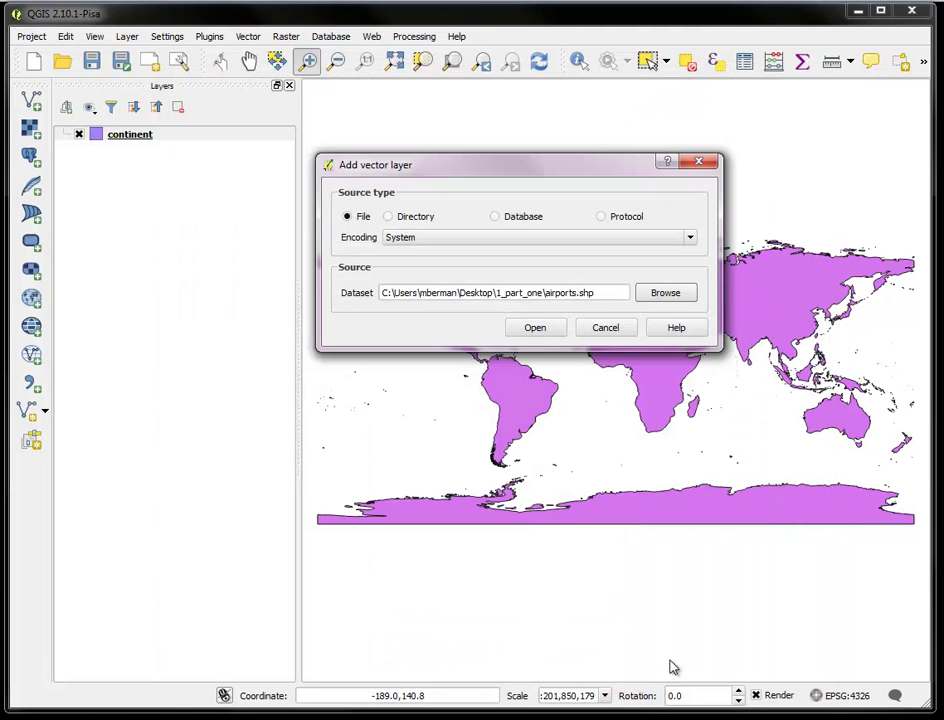
{"action": "left_click", "coordinate": [536, 329]}
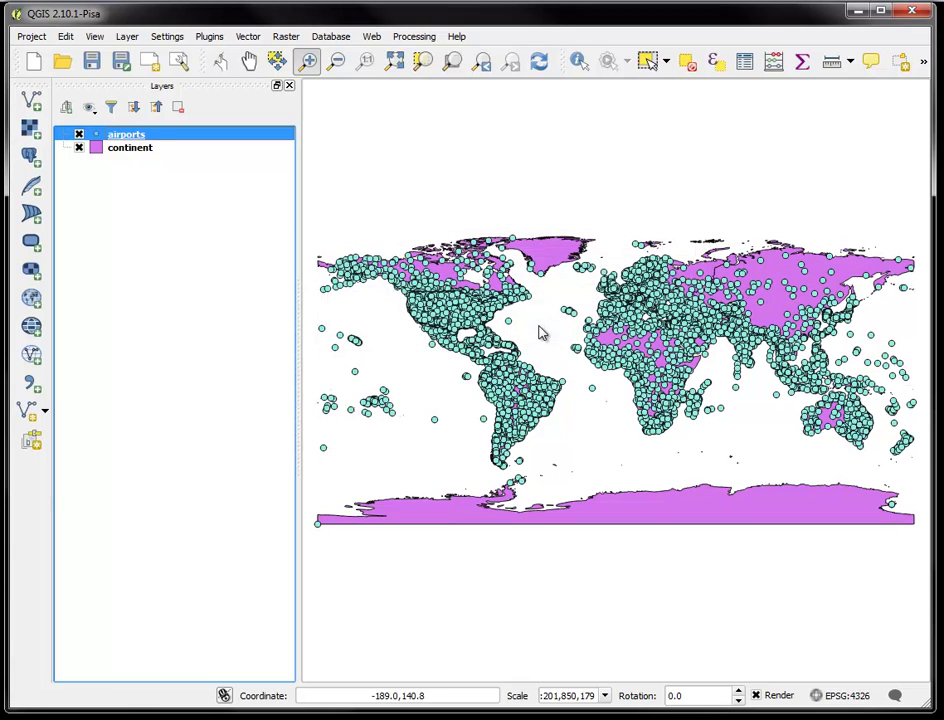
{"action": "right_click", "coordinate": [137, 138]}
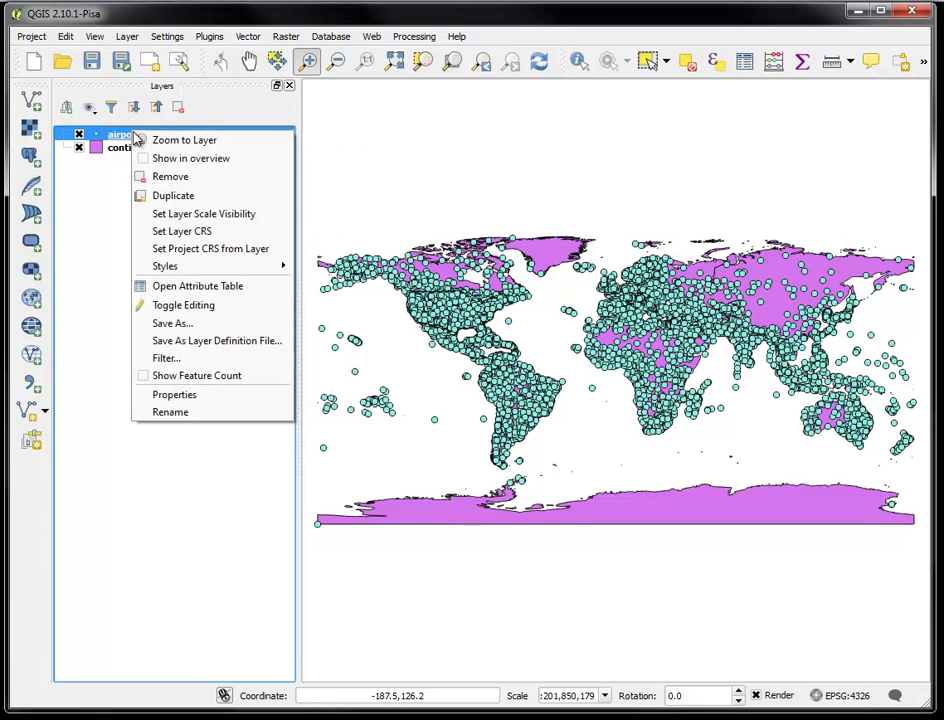
{"action": "left_click", "coordinate": [204, 288]}
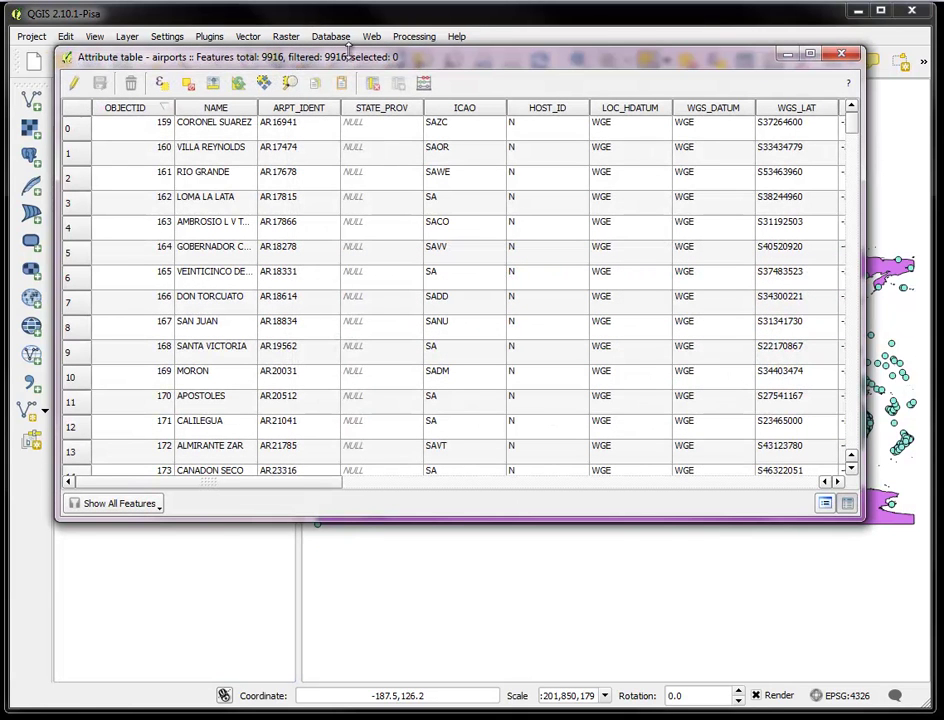
{"action": "left_click_drag", "start_coordinate": [453, 46], "coordinate": [495, 140]}
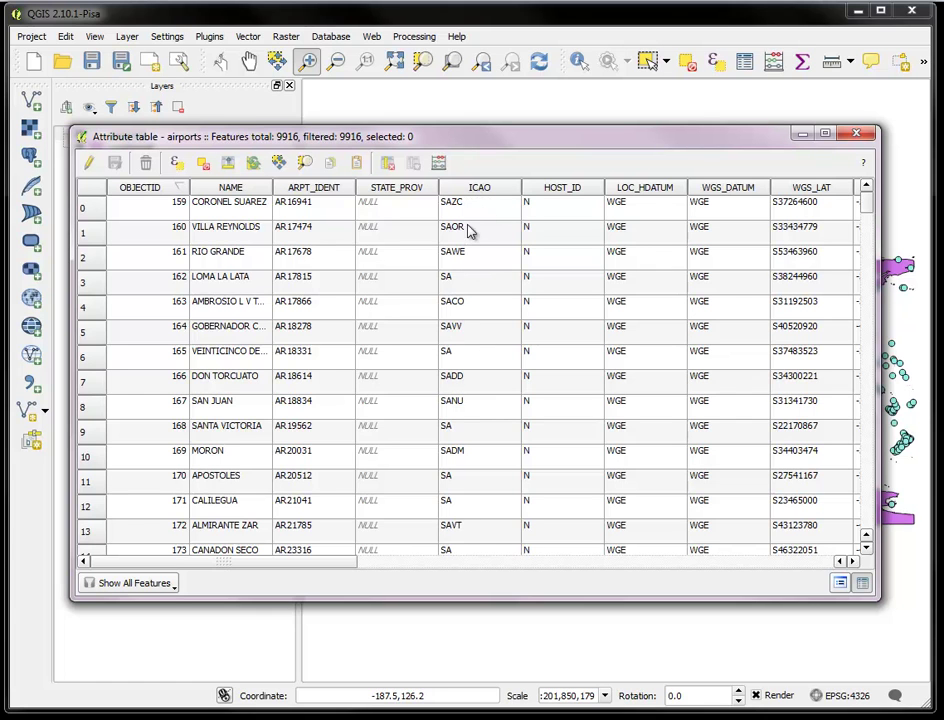
{"action": "left_click", "coordinate": [853, 134]}
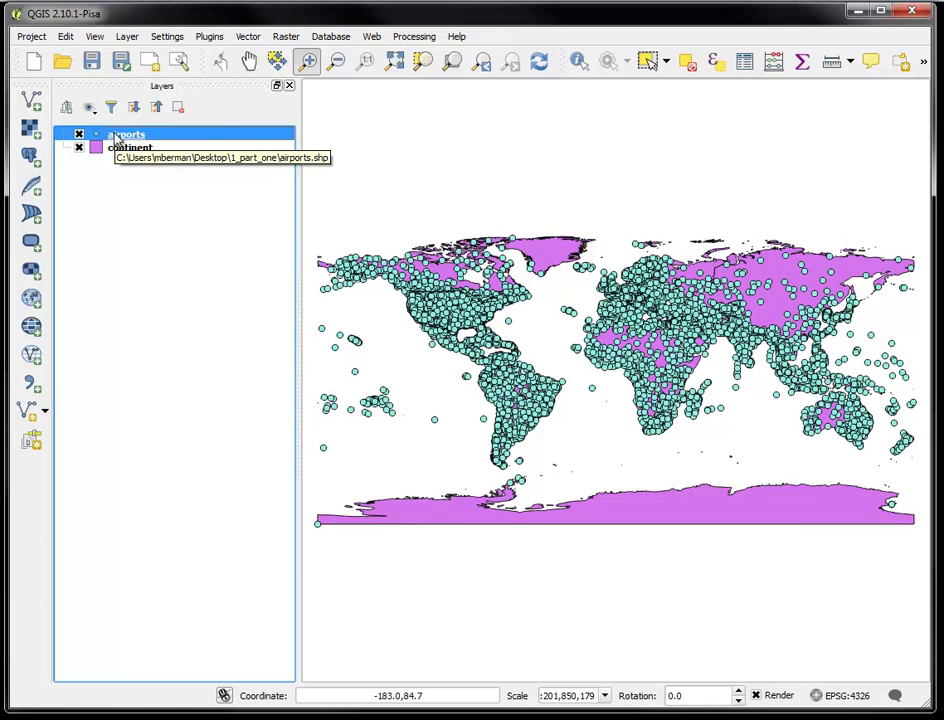
Zoom to Iberia and northwest Africa, leaving airports drawn above the continent layer.
{"action": "left_click", "coordinate": [128, 193]}
{"action": "mouse_move", "coordinate": [138, 155]}
{"action": "left_mouse_down"}
{"action": "mouse_move", "coordinate": [135, 133]}
{"action": "mouse_move", "coordinate": [142, 141]}
{"action": "left_mouse_up"}
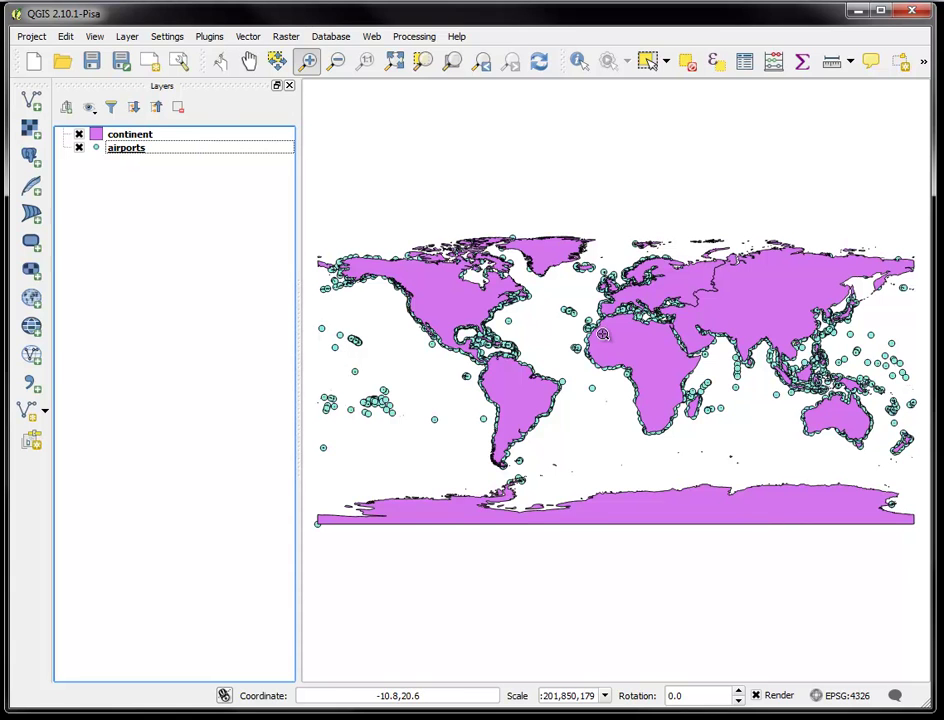
{"action": "left_click_drag", "start_coordinate": [578, 302], "coordinate": [654, 392]}
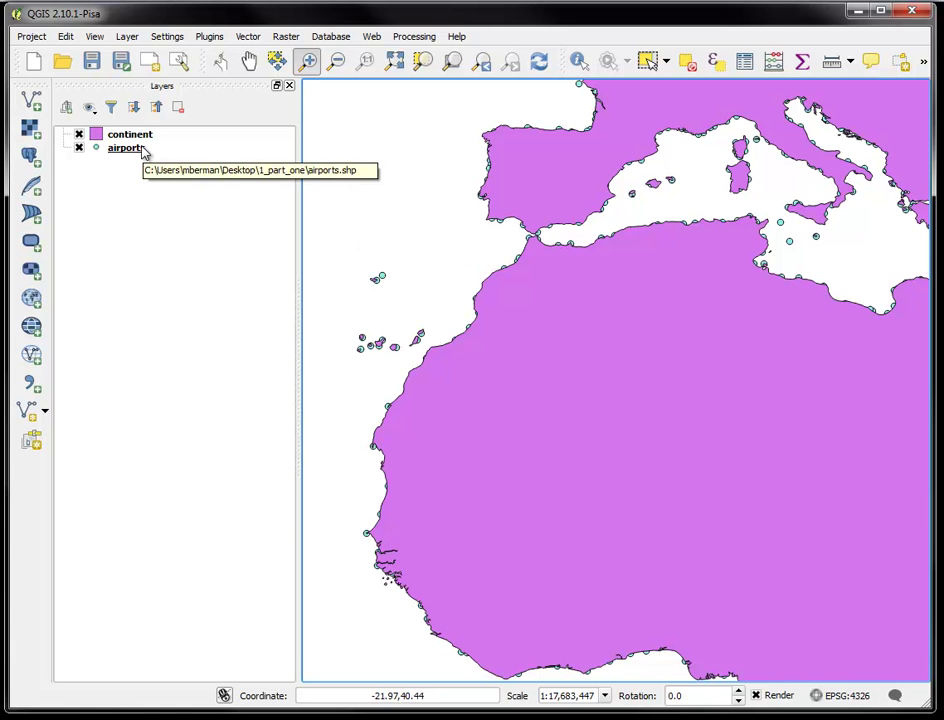
{"action": "left_click_drag", "start_coordinate": [130, 137], "coordinate": [128, 160]}
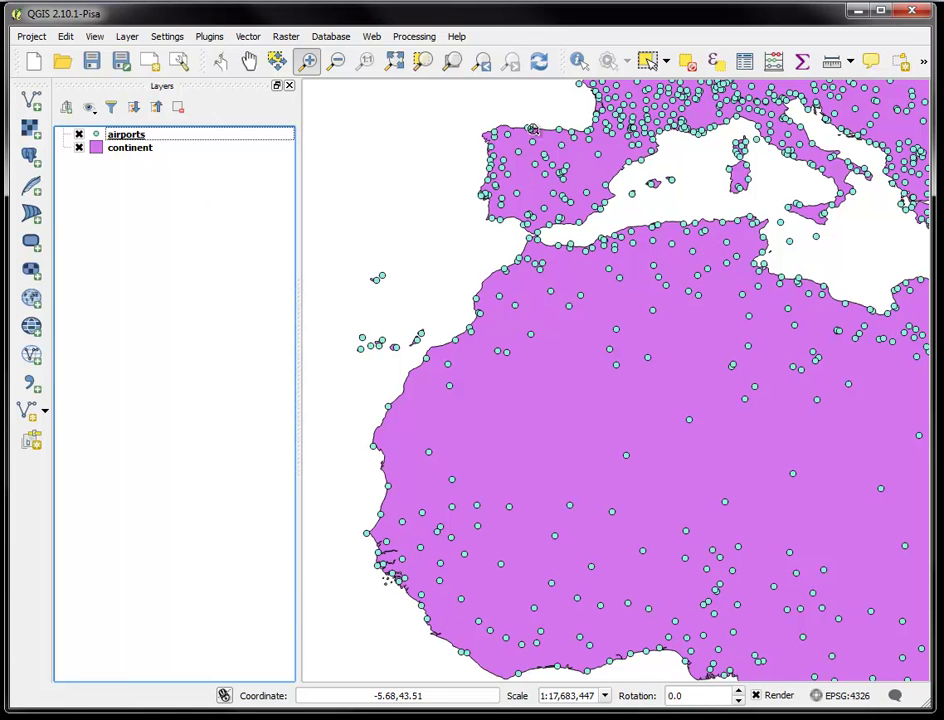
Use Select Features by Radius to select the 17 airports around the Canaries and Moroccan coast.
{"action": "left_click", "coordinate": [666, 62]}
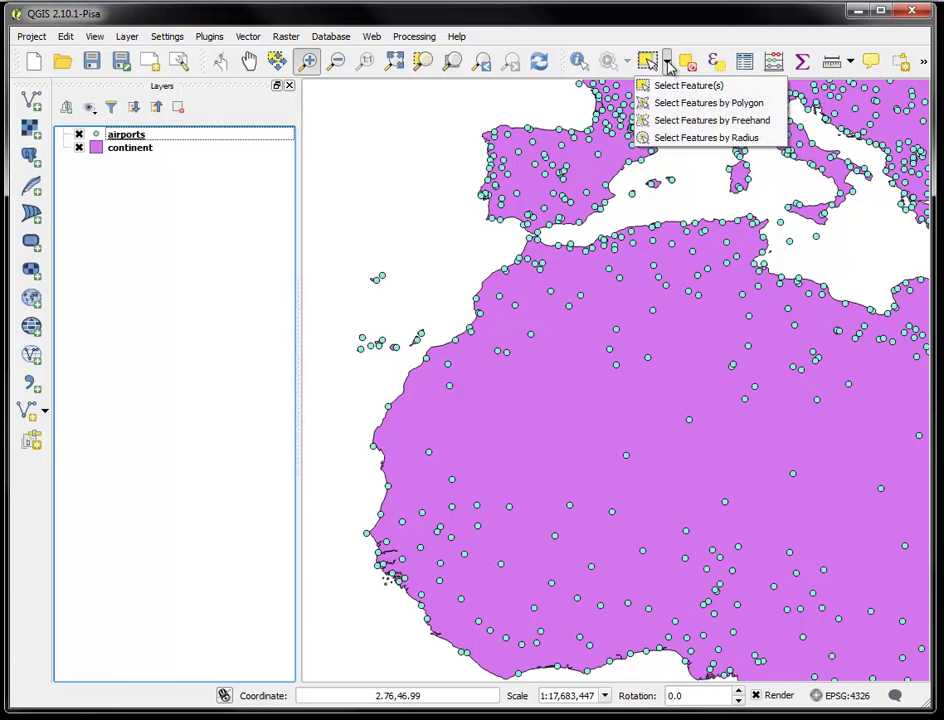
{"action": "left_click", "coordinate": [670, 137]}
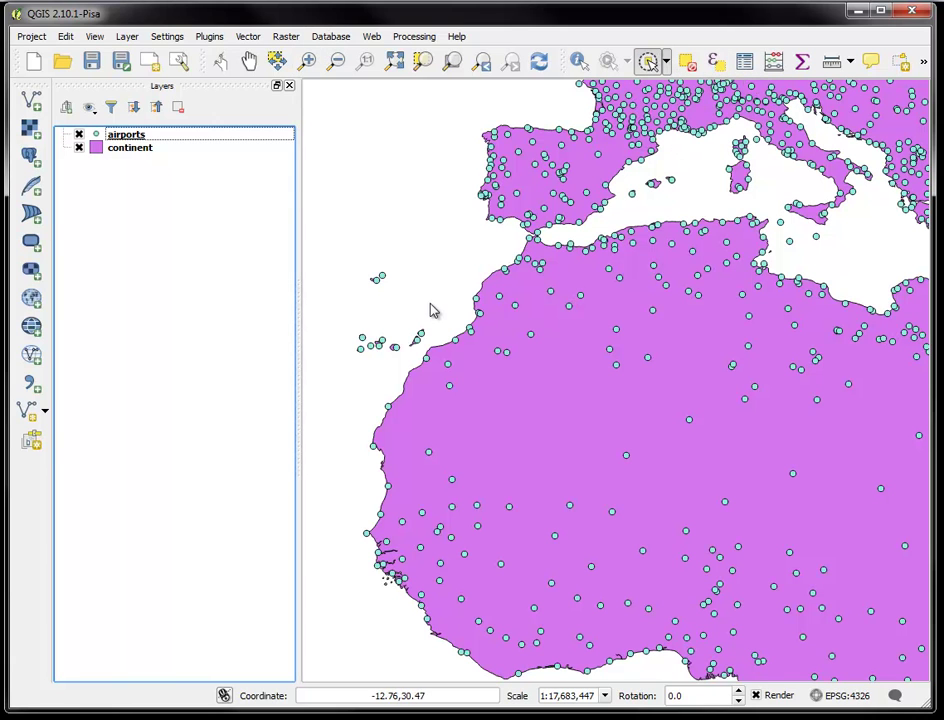
{"action": "left_click_drag", "start_coordinate": [421, 290], "coordinate": [479, 351]}
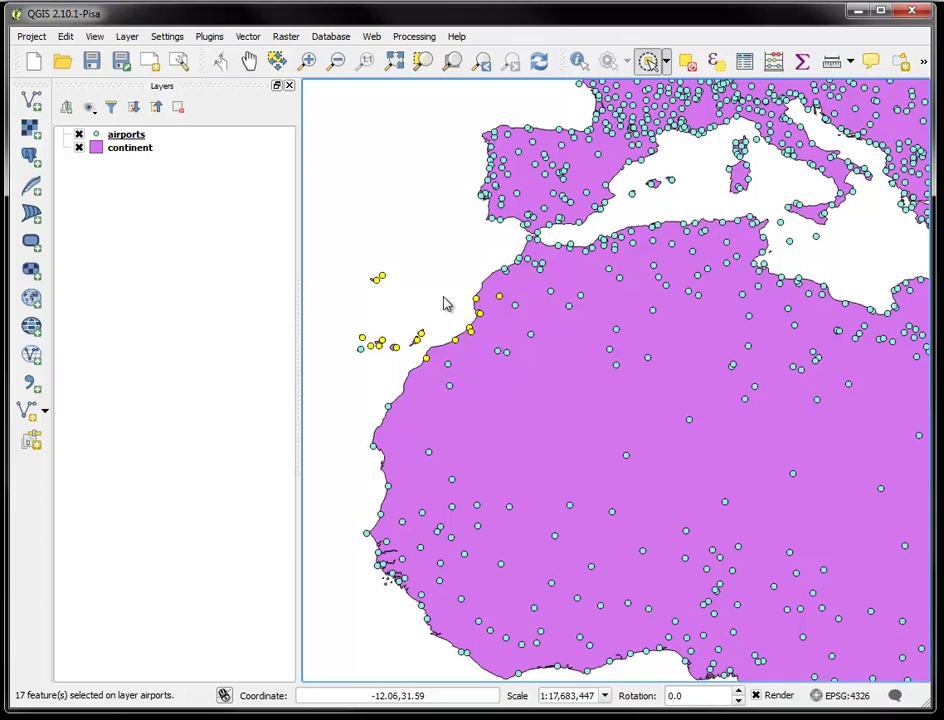
{"action": "left_click", "coordinate": [152, 139]}
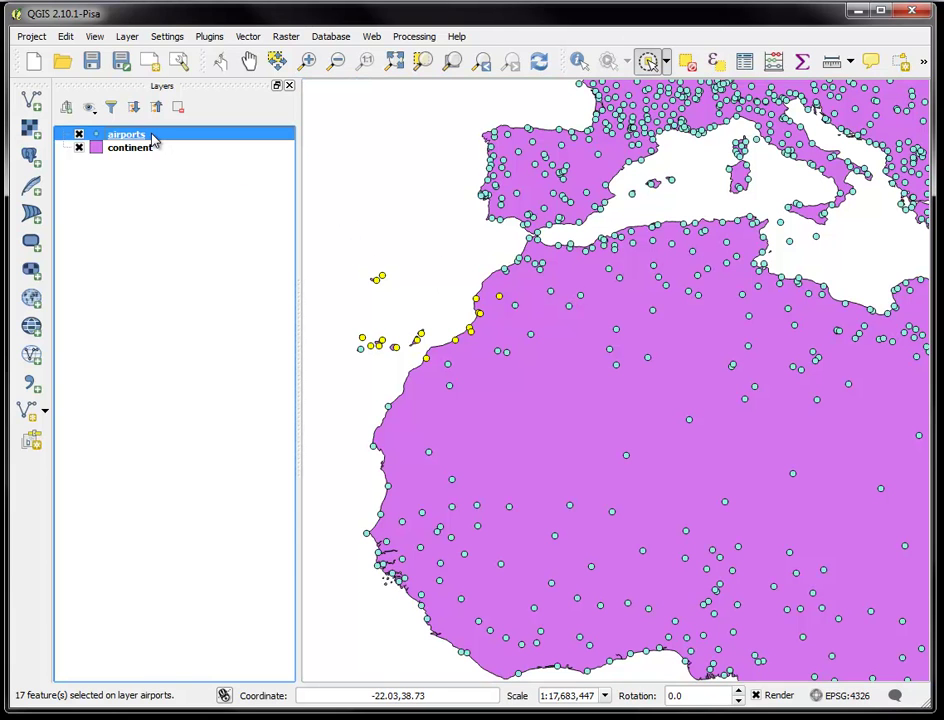
Open the airports attribute table filtered to show only the 17 selected airports.
{"action": "right_click", "coordinate": [152, 139]}
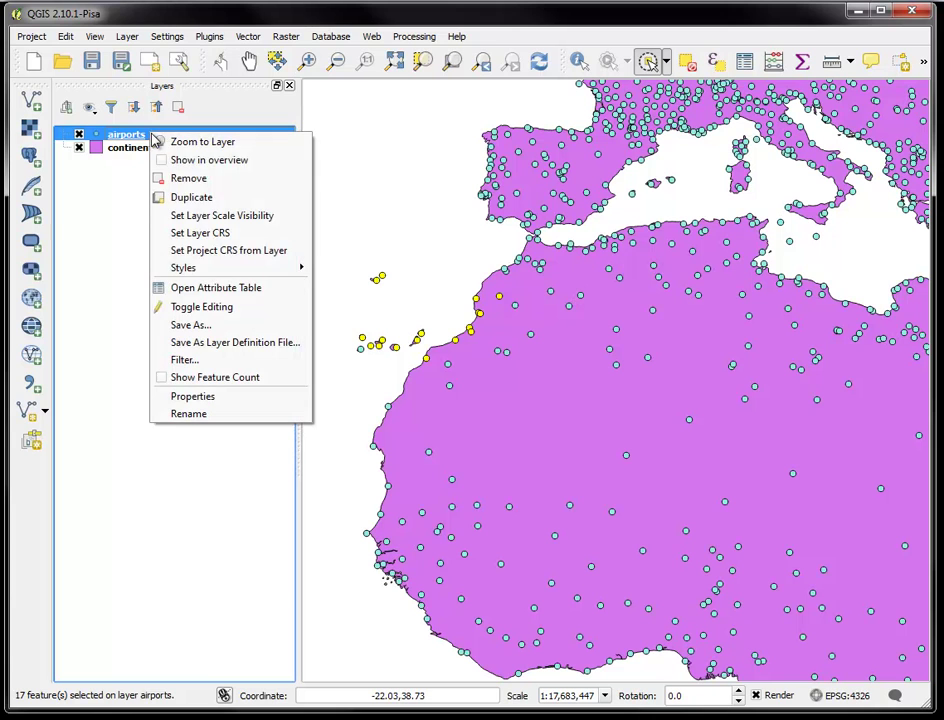
{"action": "left_click", "coordinate": [209, 290]}
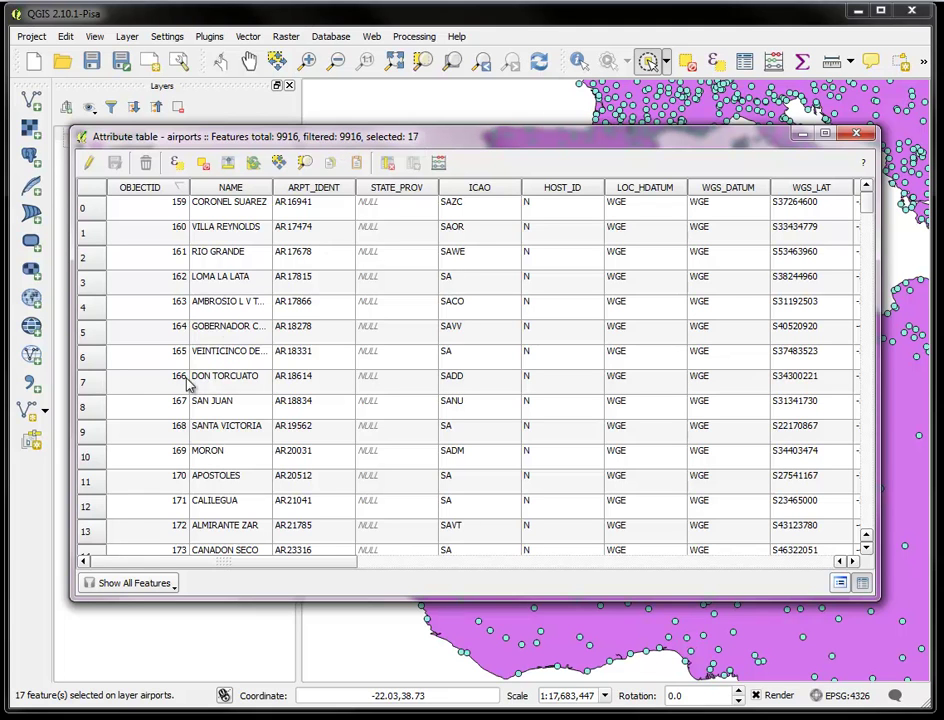
{"action": "left_click", "coordinate": [135, 583]}
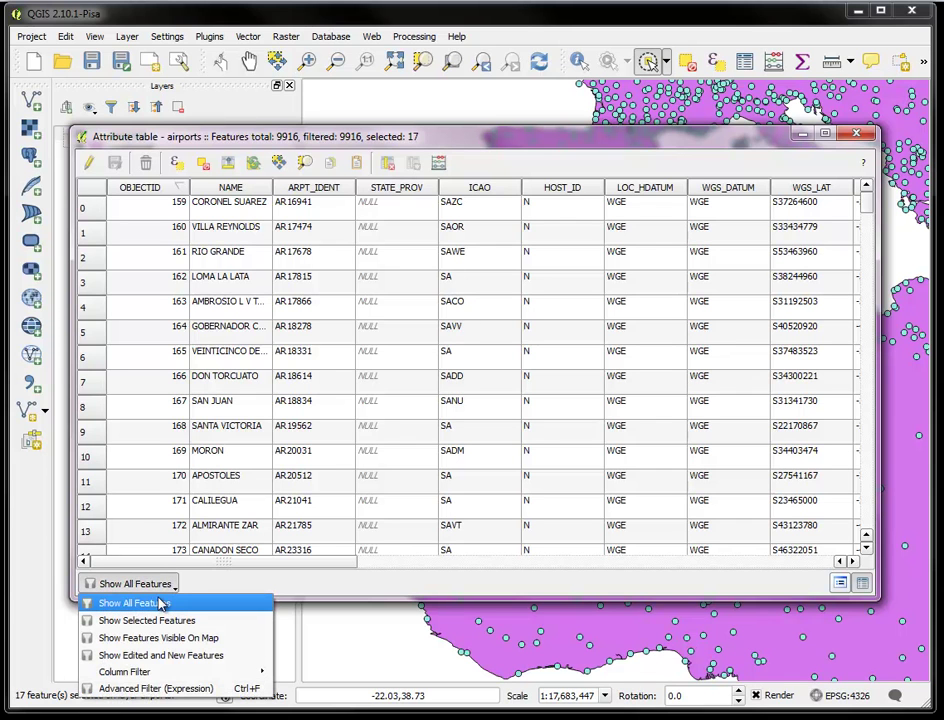
{"action": "left_click", "coordinate": [165, 620]}
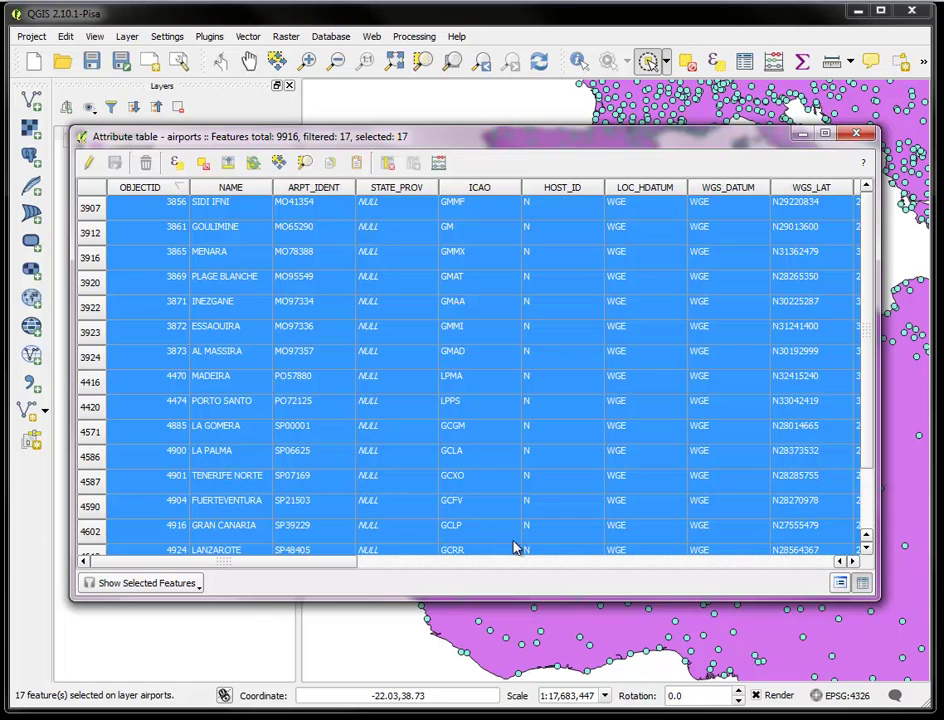
Move and enlarge the table to review the airport fields, then close it to view the map.
{"action": "left_click_drag", "start_coordinate": [550, 140], "coordinate": [574, 89]}
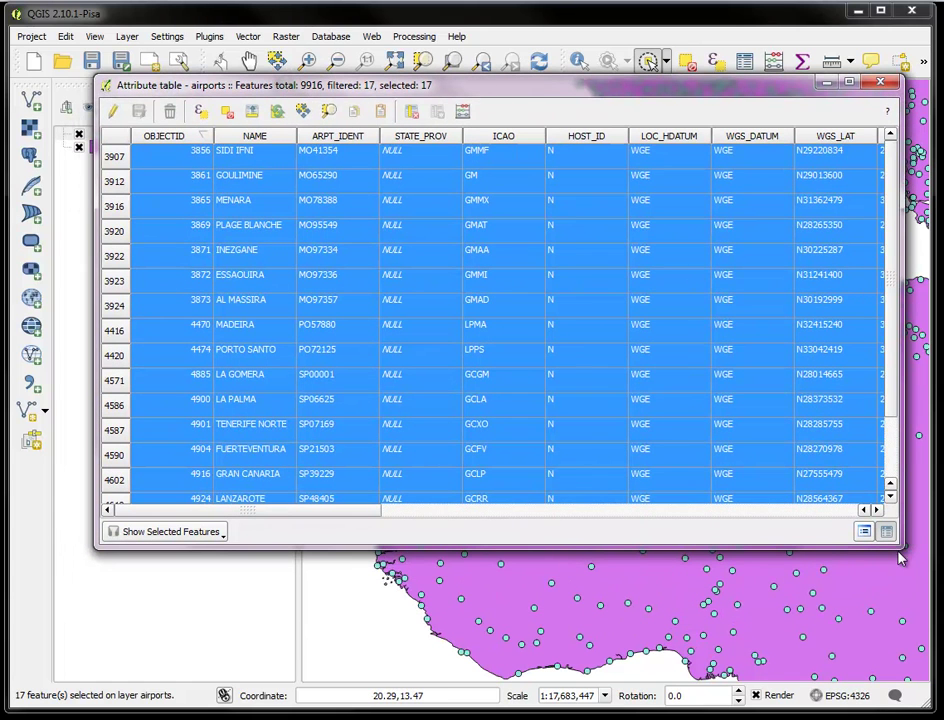
{"action": "left_click_drag", "start_coordinate": [898, 545], "coordinate": [785, 656]}
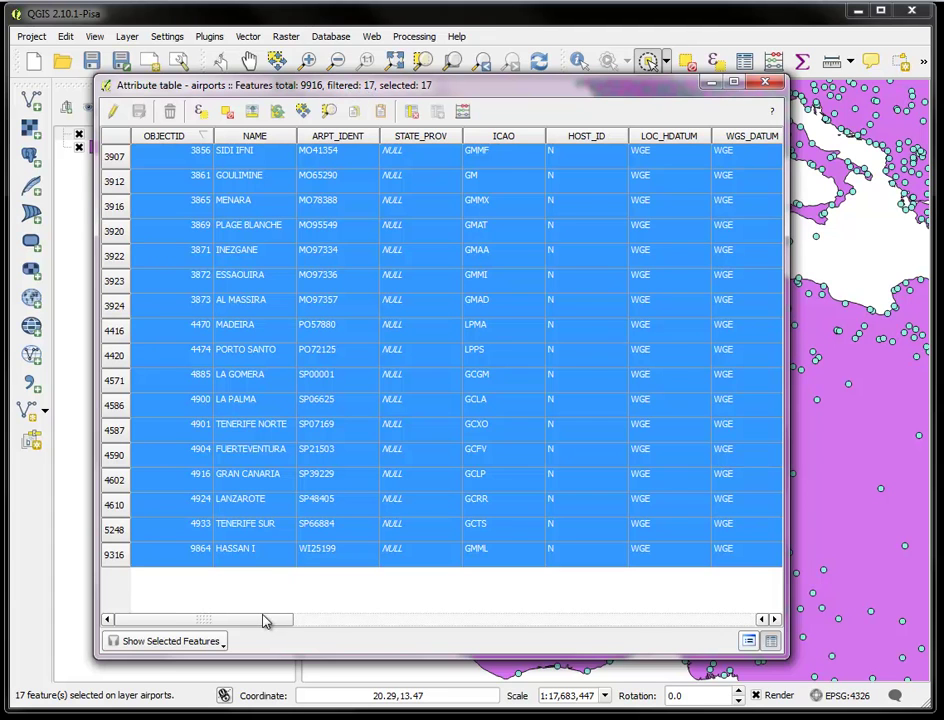
{"action": "left_click_drag", "start_coordinate": [265, 618], "coordinate": [293, 609]}
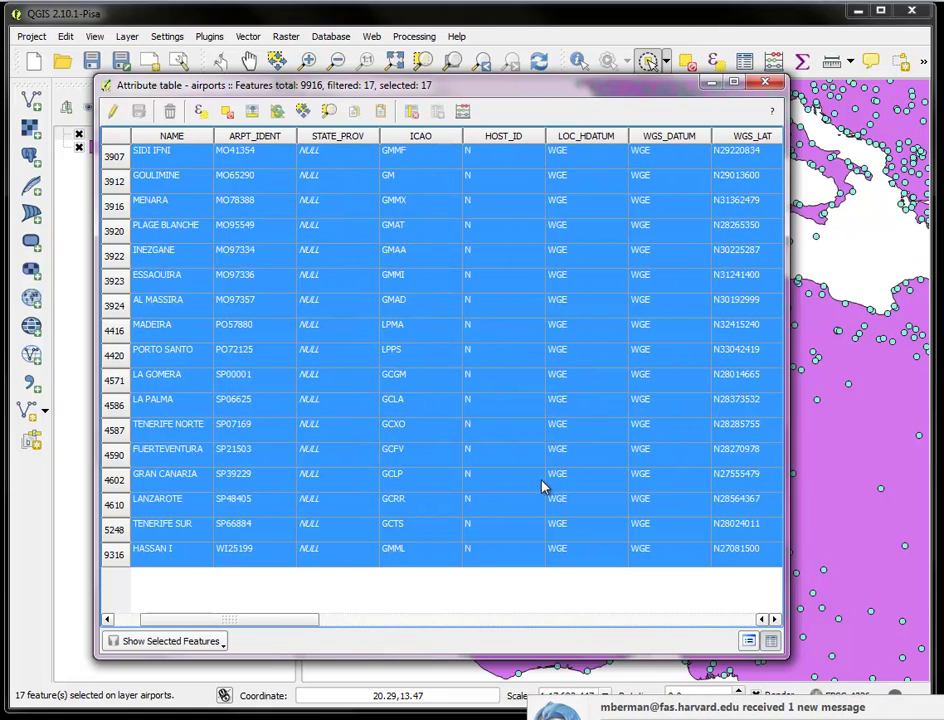
{"action": "left_click", "coordinate": [560, 60]}
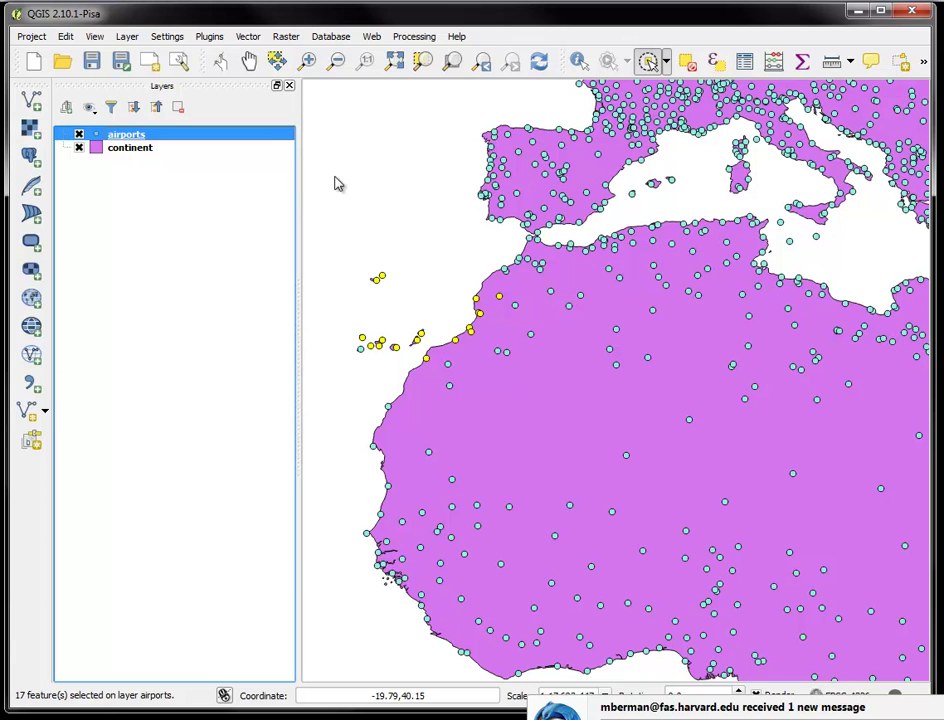
Clear the 17-airport selection, radius-select airports across Iberia, then clear that selection.
{"action": "left_click", "coordinate": [687, 64]}
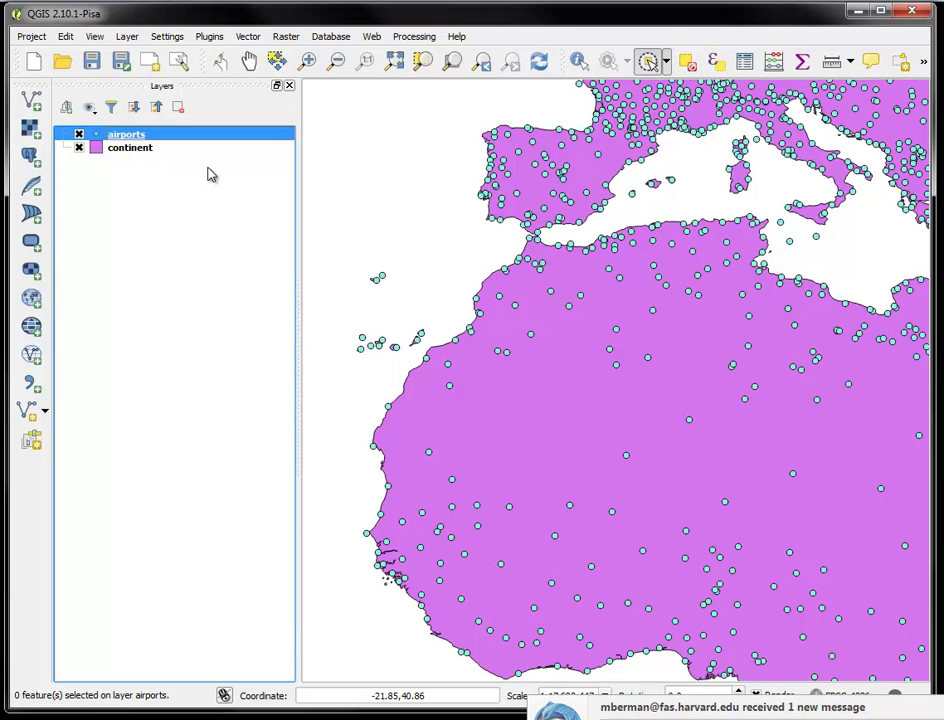
{"action": "left_click_drag", "start_coordinate": [543, 207], "coordinate": [588, 260]}
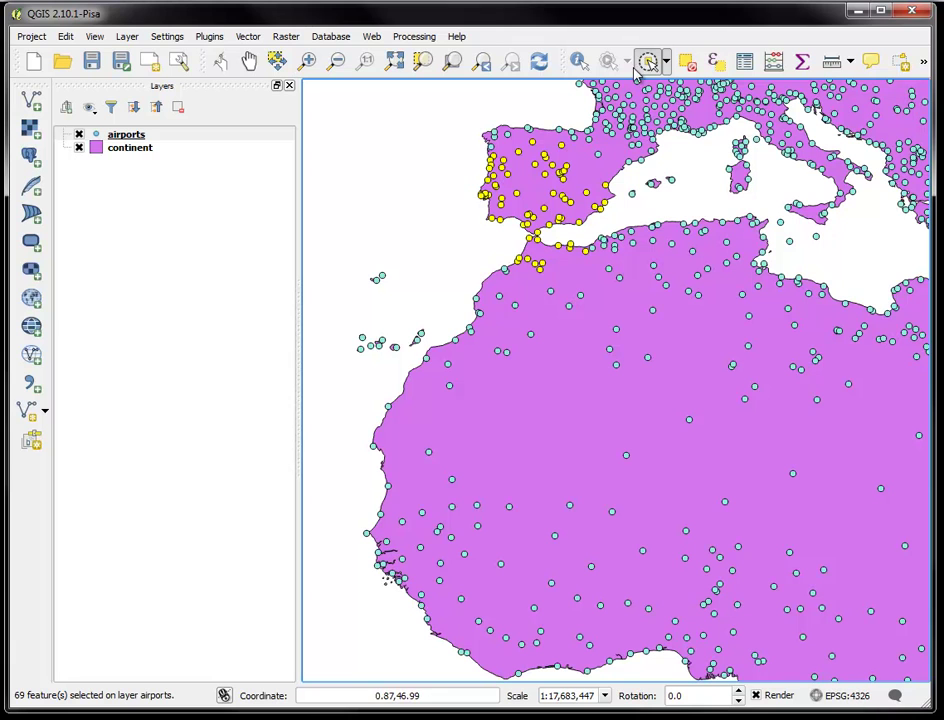
{"action": "left_click", "coordinate": [383, 122]}
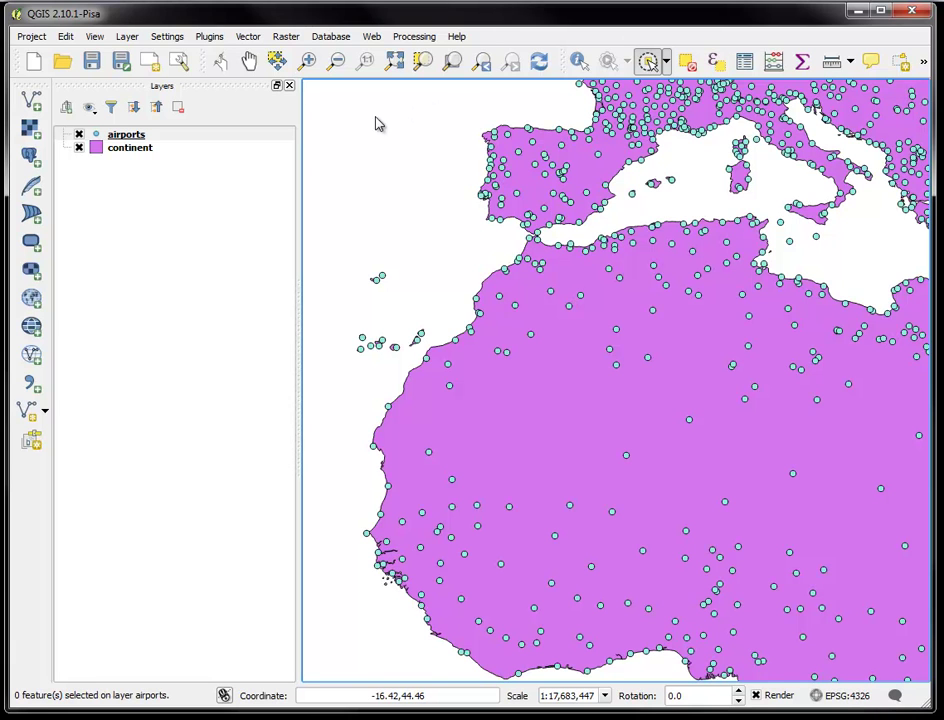
Radius-select the African continent polygon, clear it, and make the airports layer active again.
{"action": "left_click", "coordinate": [134, 153]}
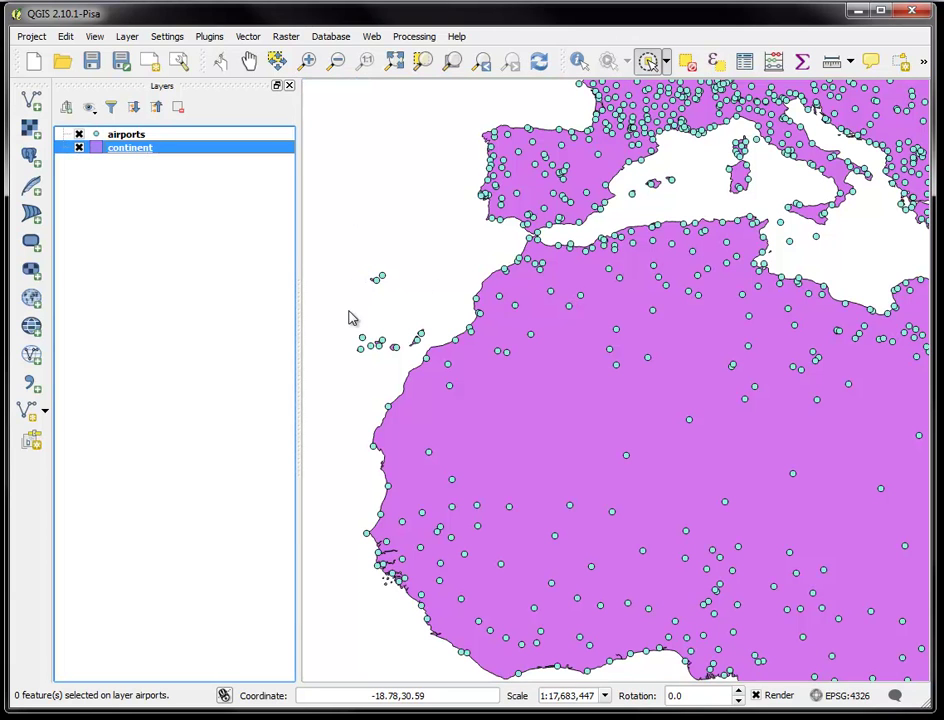
{"action": "left_click_drag", "start_coordinate": [347, 321], "coordinate": [361, 355]}
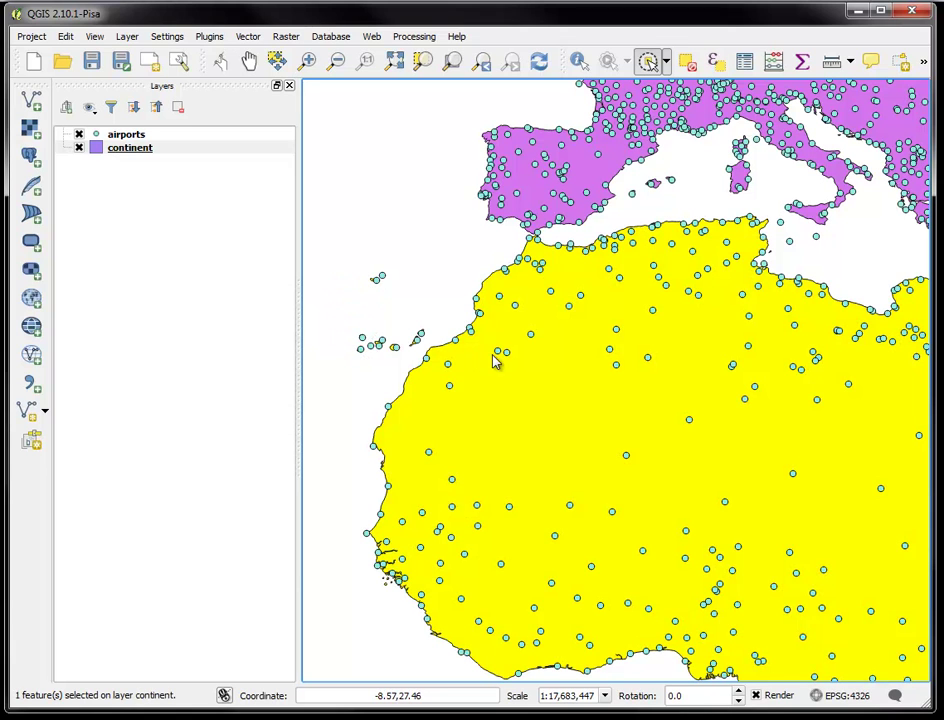
{"action": "left_click", "coordinate": [358, 301]}
{"action": "left_click", "coordinate": [122, 137]}
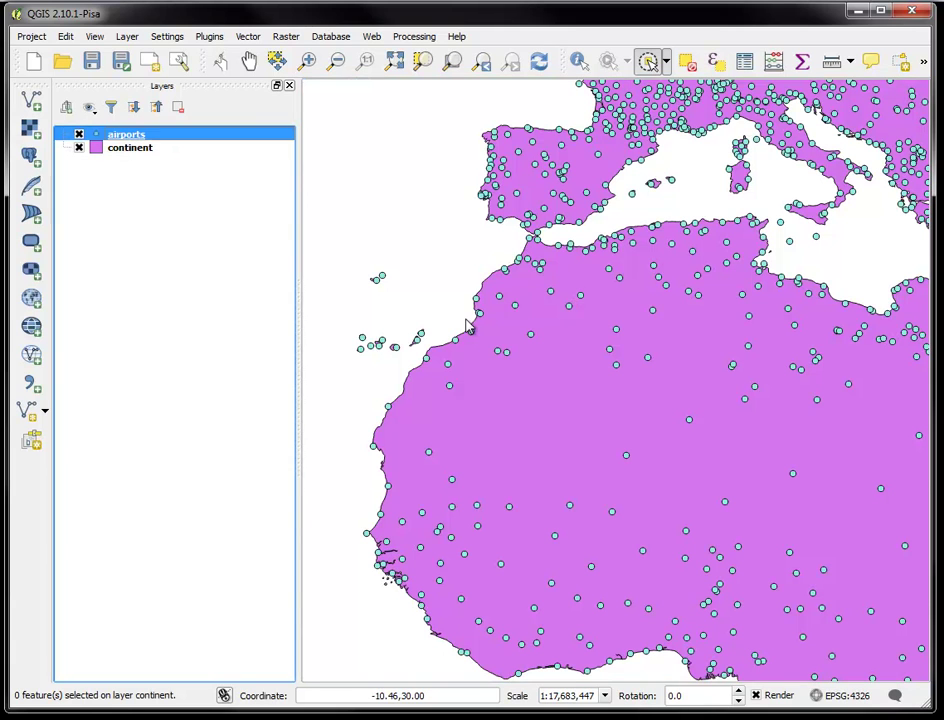
{"action": "left_click", "coordinate": [540, 423]}
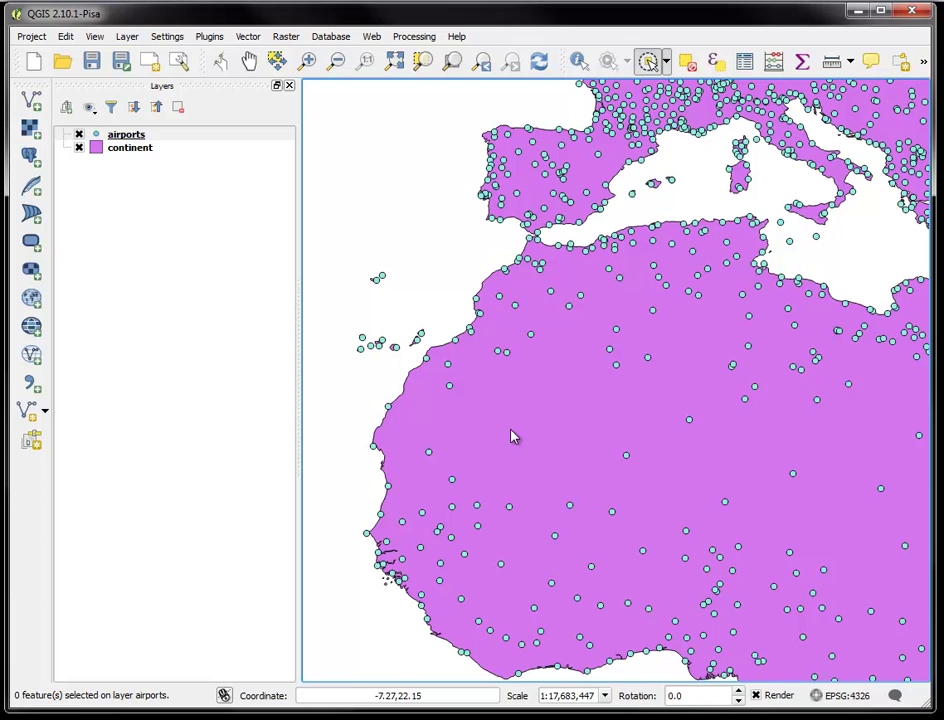
{"action": "left_click", "coordinate": [166, 142]}
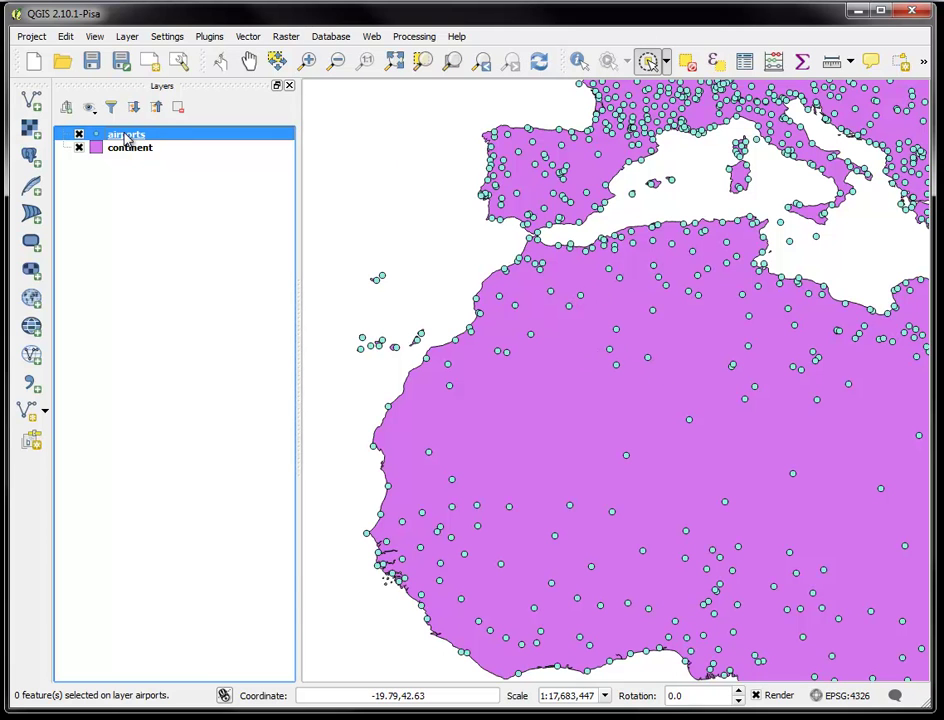
Enable on-the-fly CRS transformation in Project Properties, keeping WGS 84 (EPSG:4326).
{"action": "left_click", "coordinate": [33, 40]}
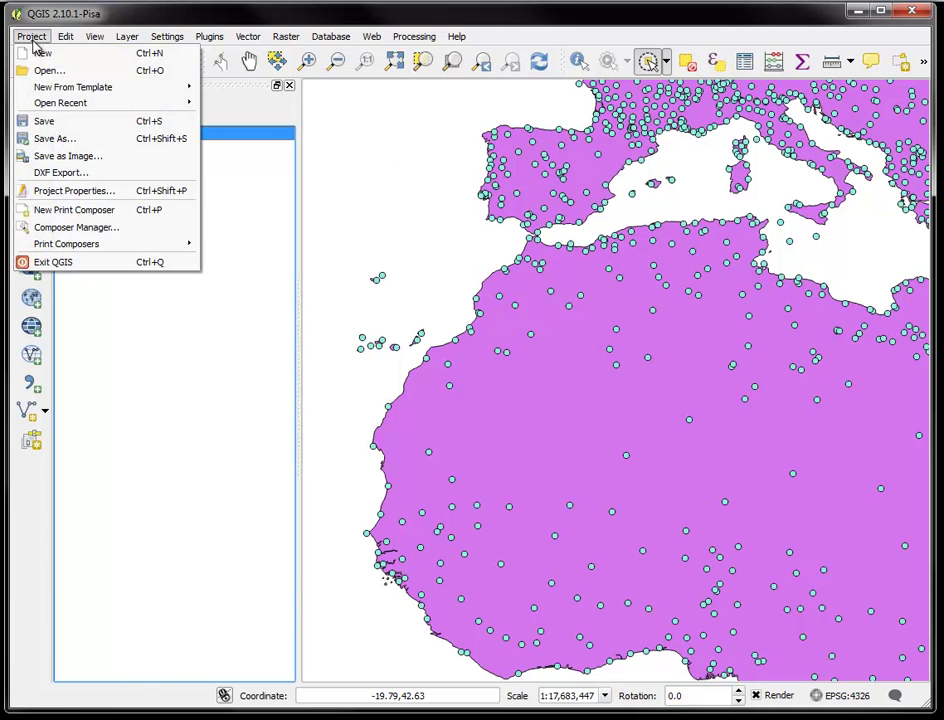
{"action": "left_click", "coordinate": [88, 191]}
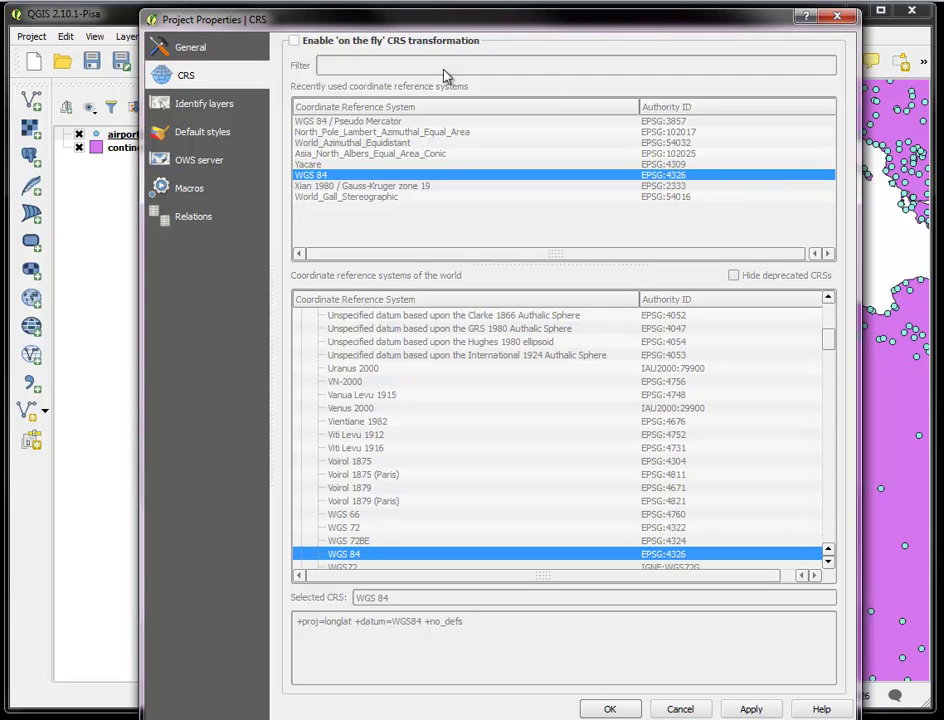
{"action": "left_click", "coordinate": [294, 41]}
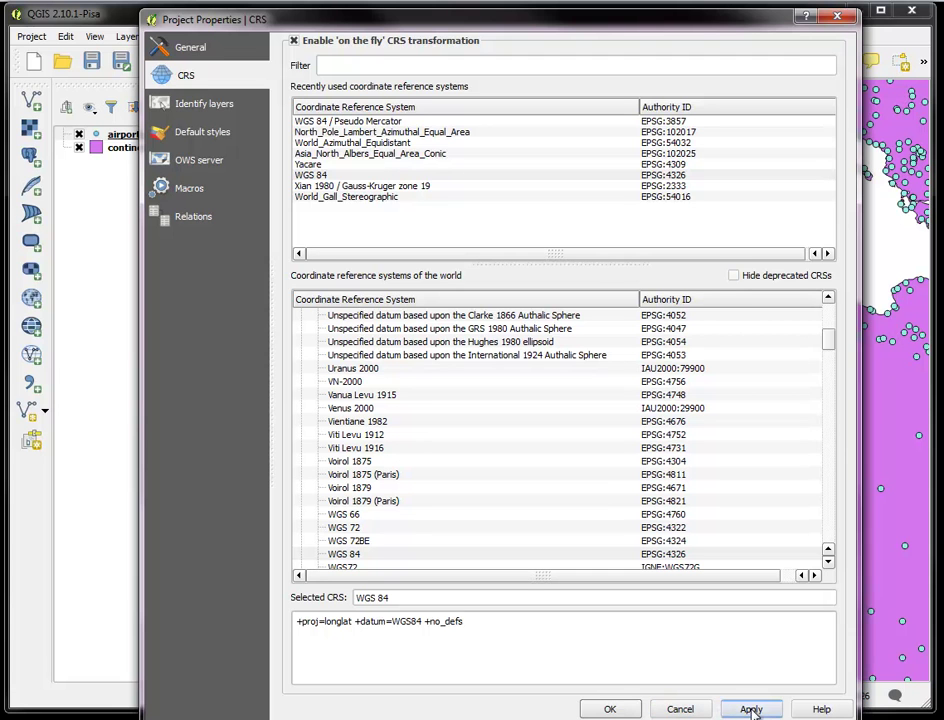
{"action": "left_click", "coordinate": [607, 708]}
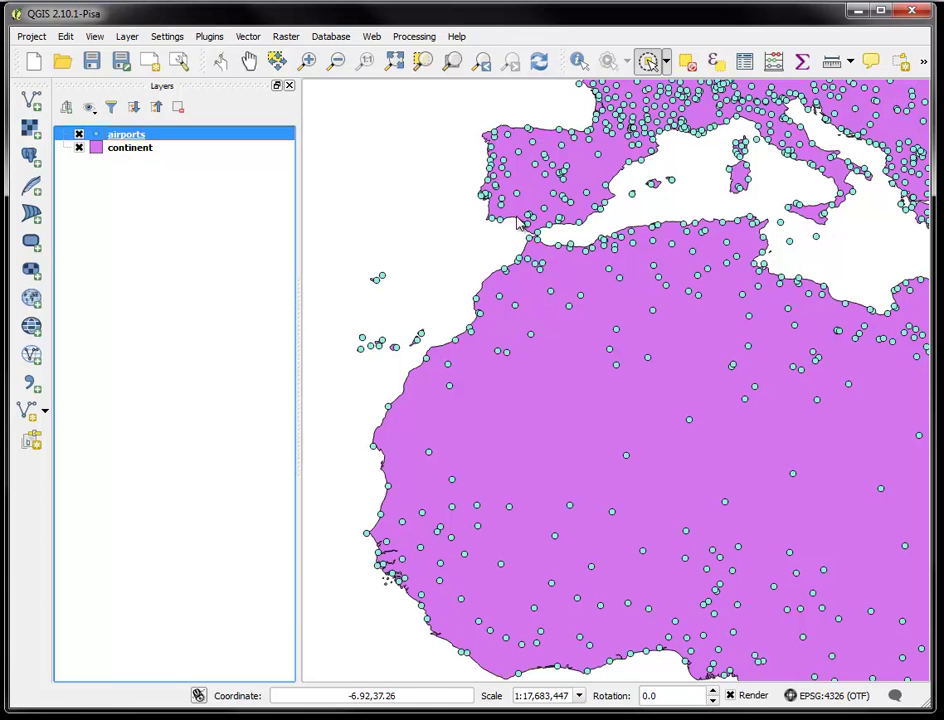
Save the project as test.qgs in the Desktop's 1_part_one folder.
{"action": "left_click", "coordinate": [32, 40]}
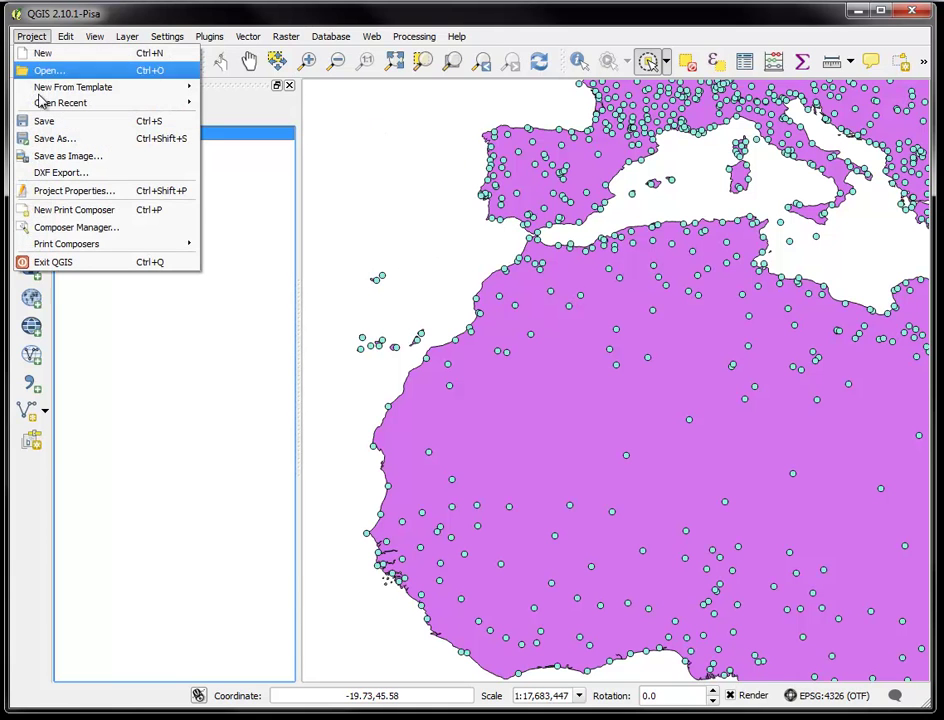
{"action": "left_click", "coordinate": [46, 139]}
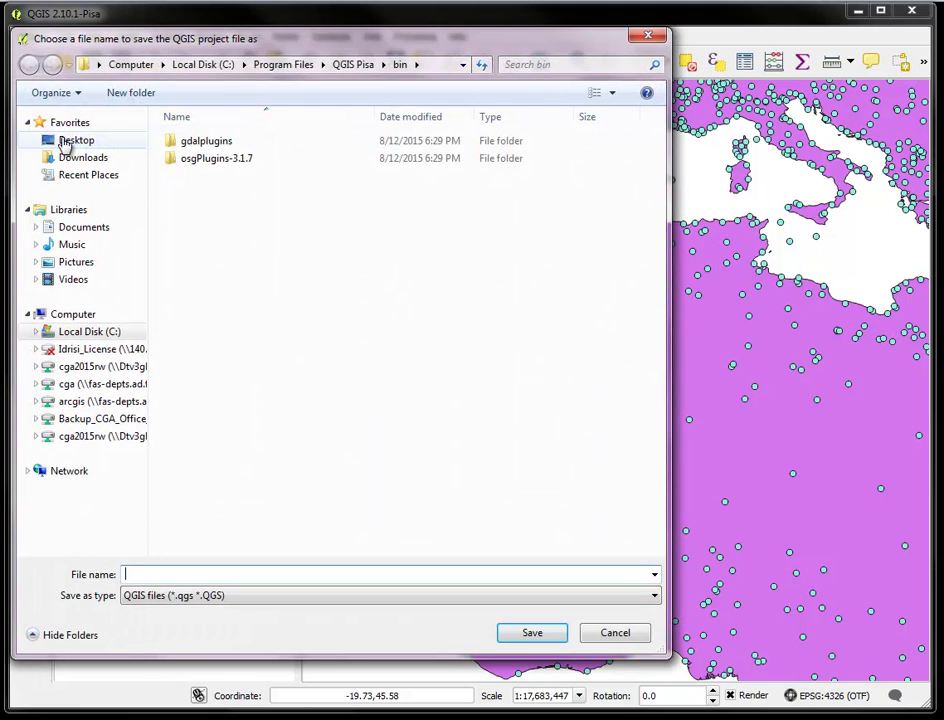
{"action": "left_click", "coordinate": [62, 141]}
{"action": "left_click", "coordinate": [149, 575]}
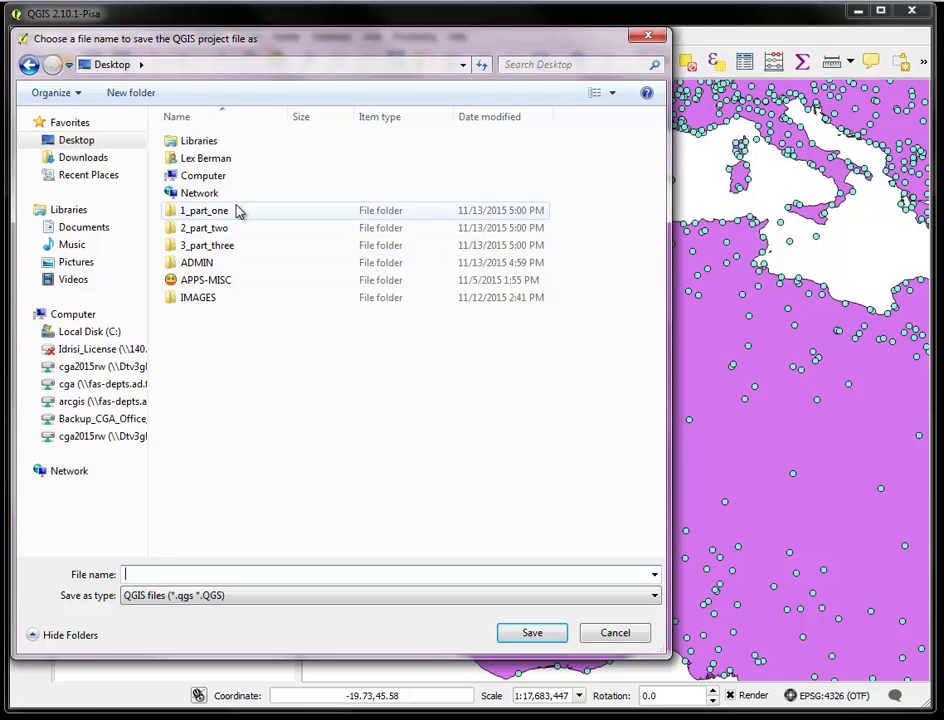
{"action": "double_click", "coordinate": [224, 215]}
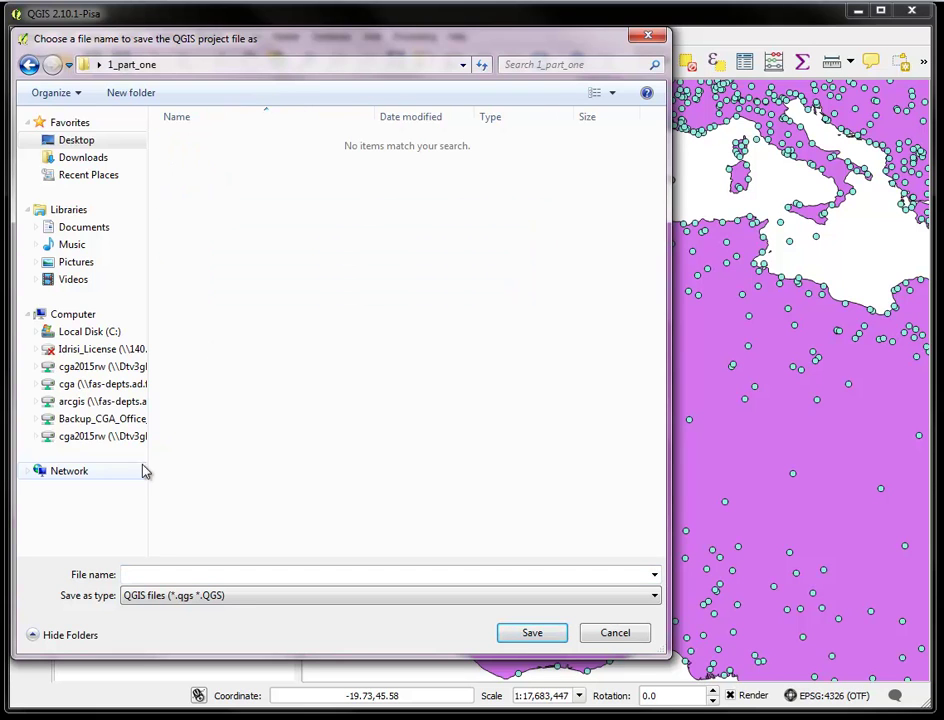
{"action": "left_click", "coordinate": [136, 573]}
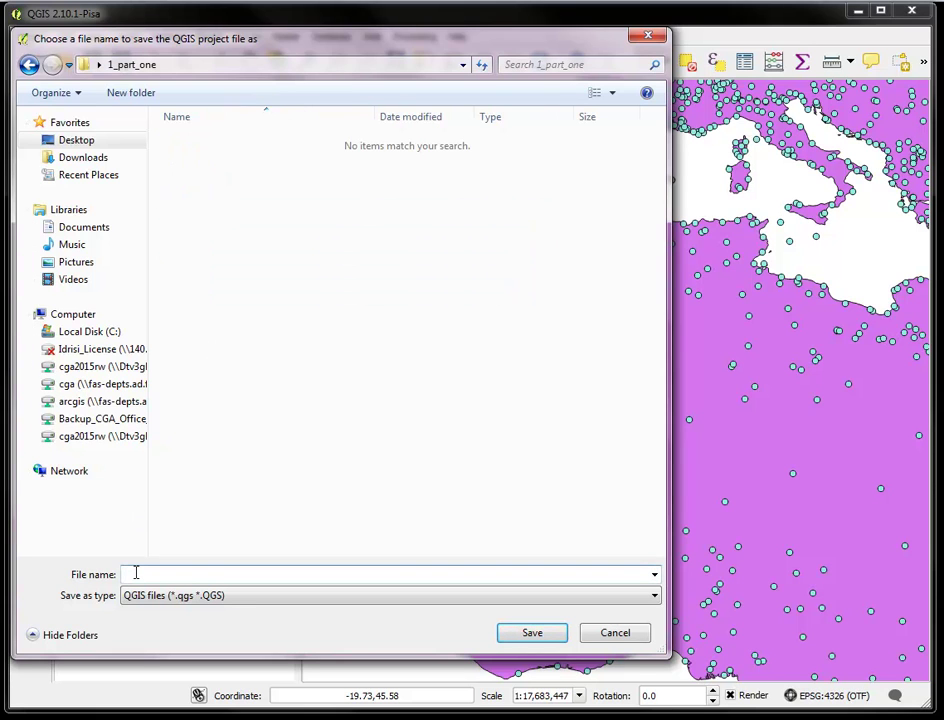
{"action": "type", "text": "tes"}
{"action": "key", "text": "Return"}
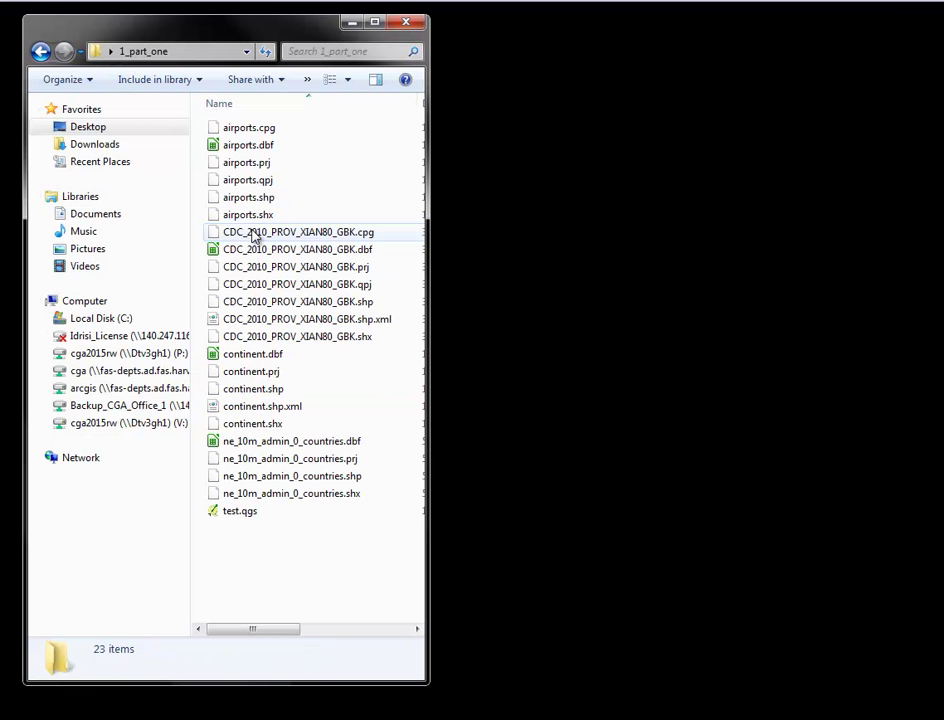
Open test.qgs from the 1_part_one folder to reload the saved project in QGIS.
{"action": "double_click", "coordinate": [229, 514]}
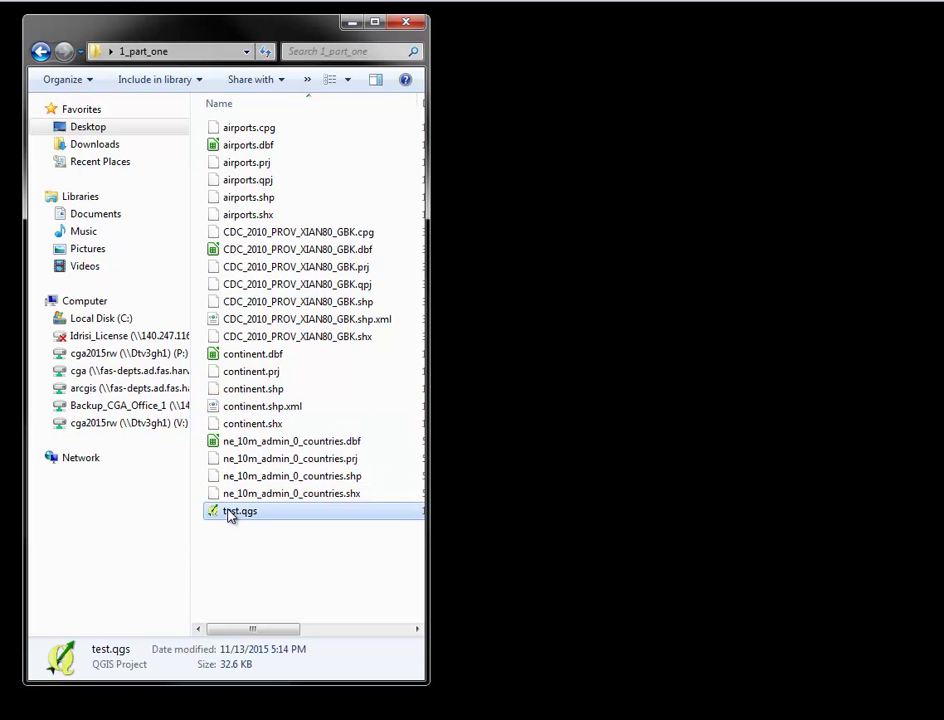